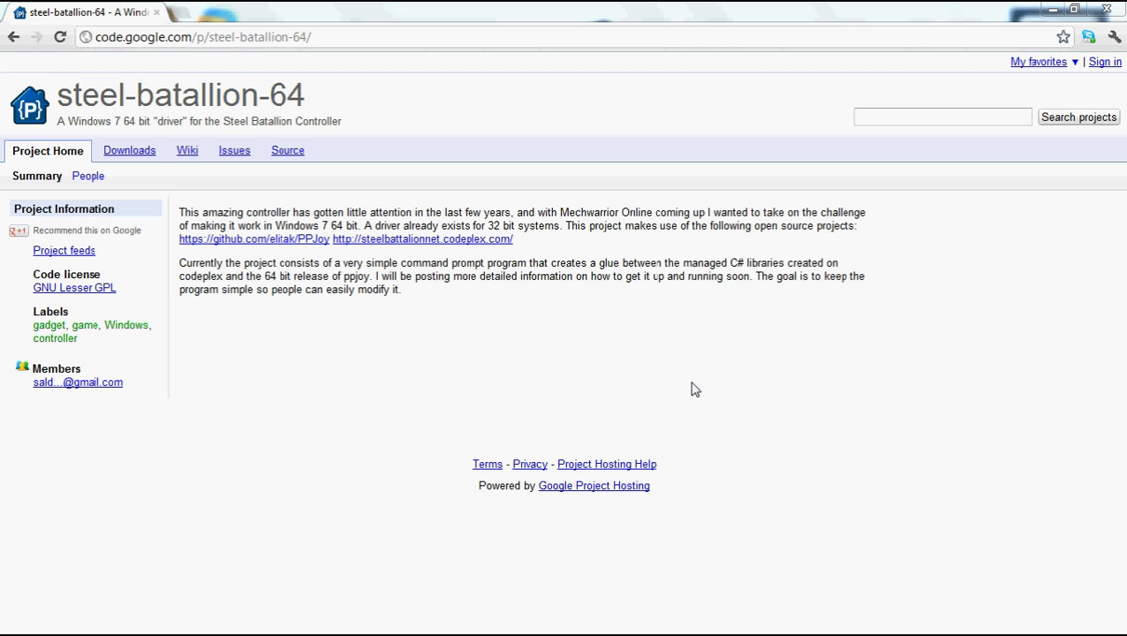
Download Steel-Batallion-64_1.0.1.zip from the steel-batallion-64 project's downloads page.
left_click(130, 153)
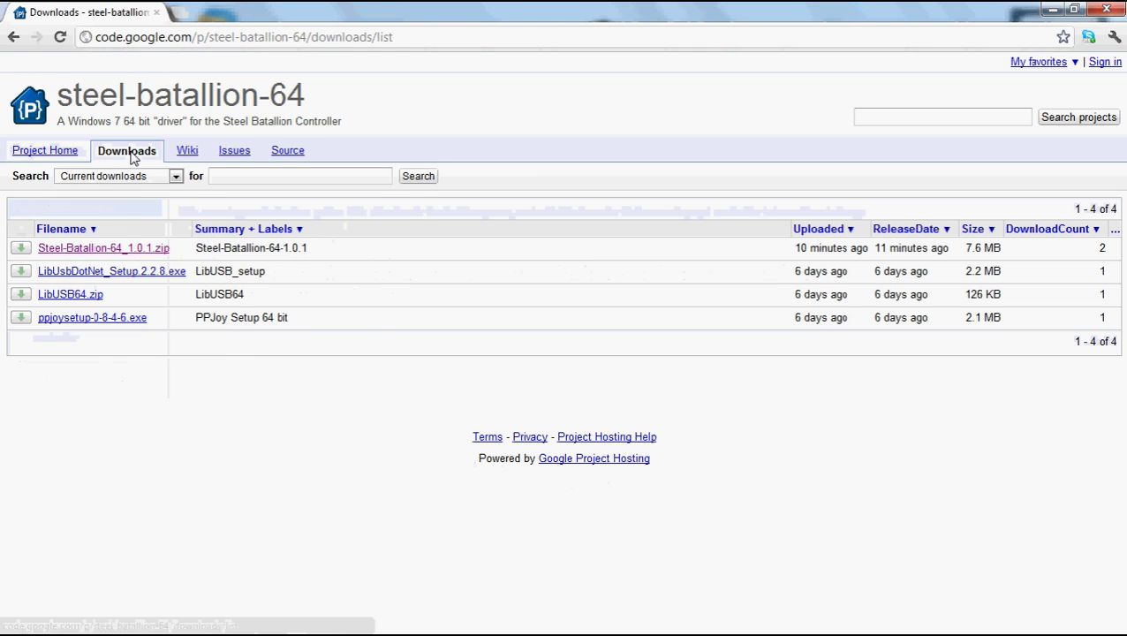
left_click(140, 255)
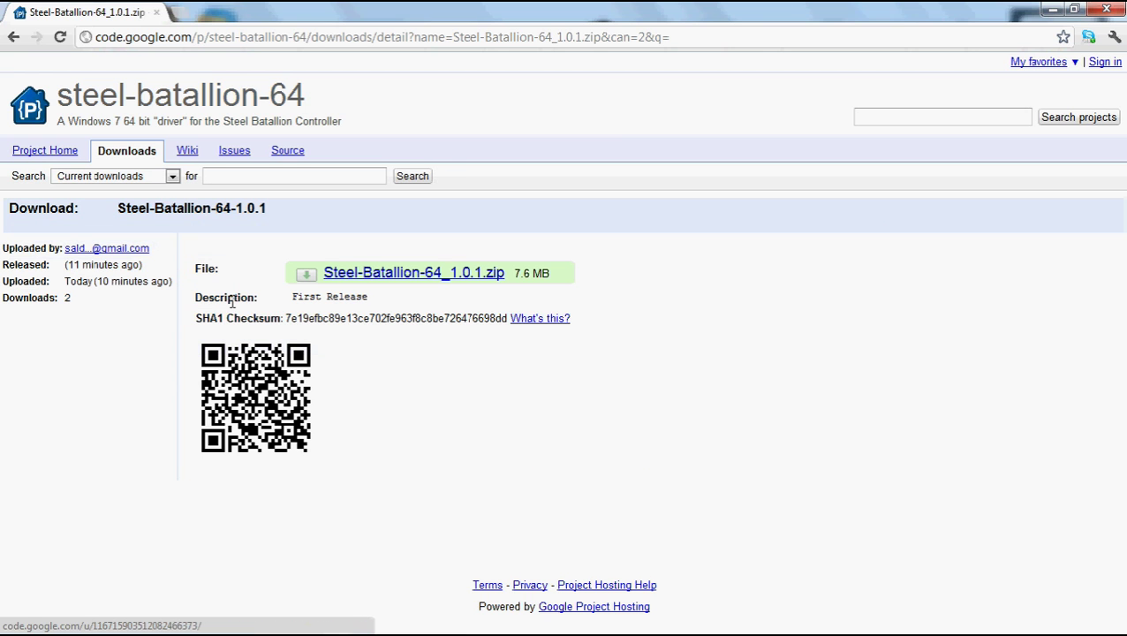
left_click(448, 274)
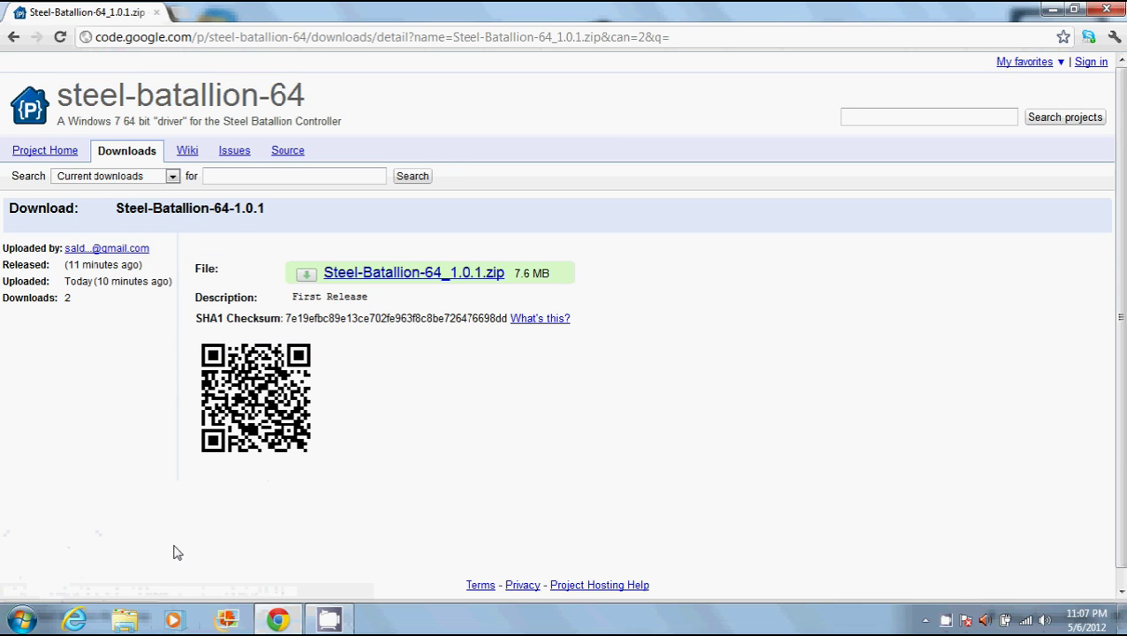
Show the downloaded Steel-Batallion-64_1.0.1 archive in its folder and extract it to the default destination.
left_click(167, 619)
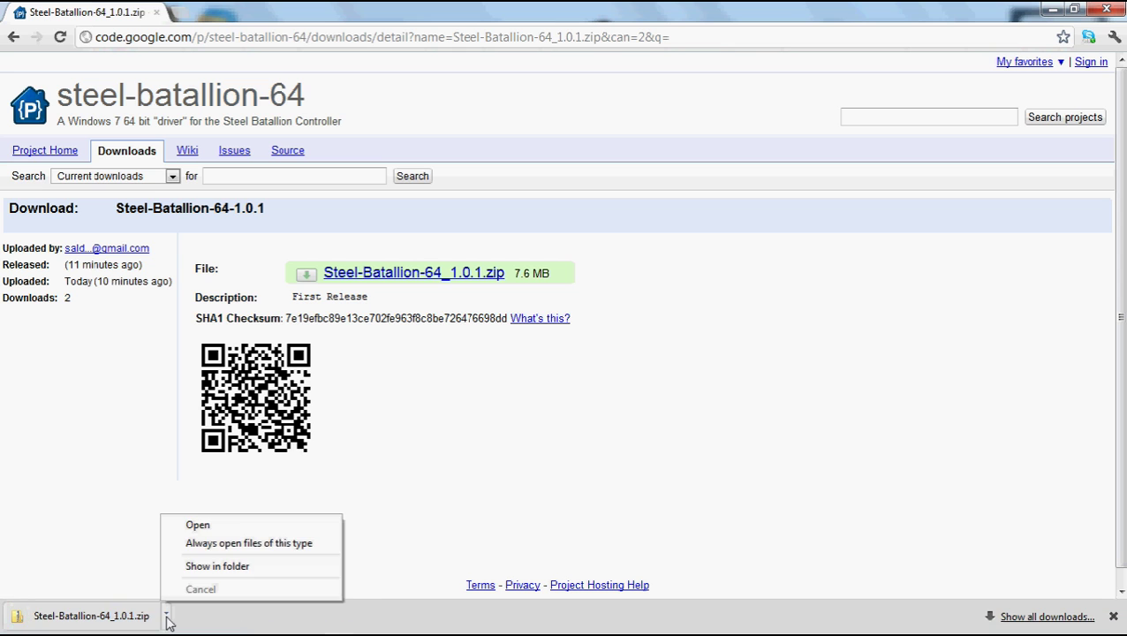
left_click(212, 567)
right_click(366, 550)
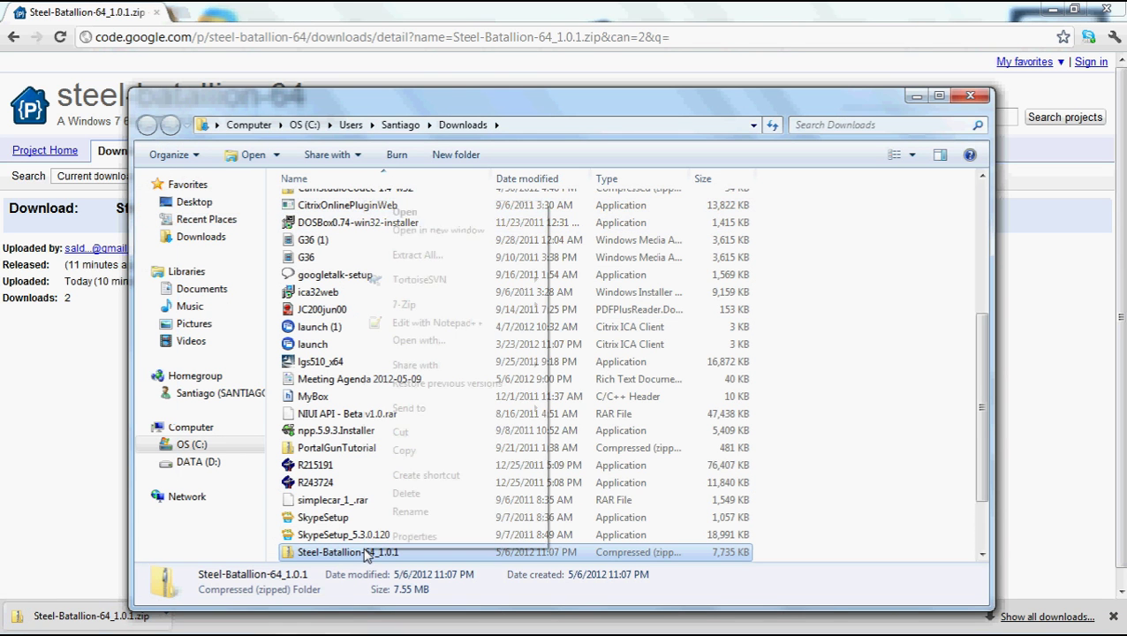
left_click(444, 257)
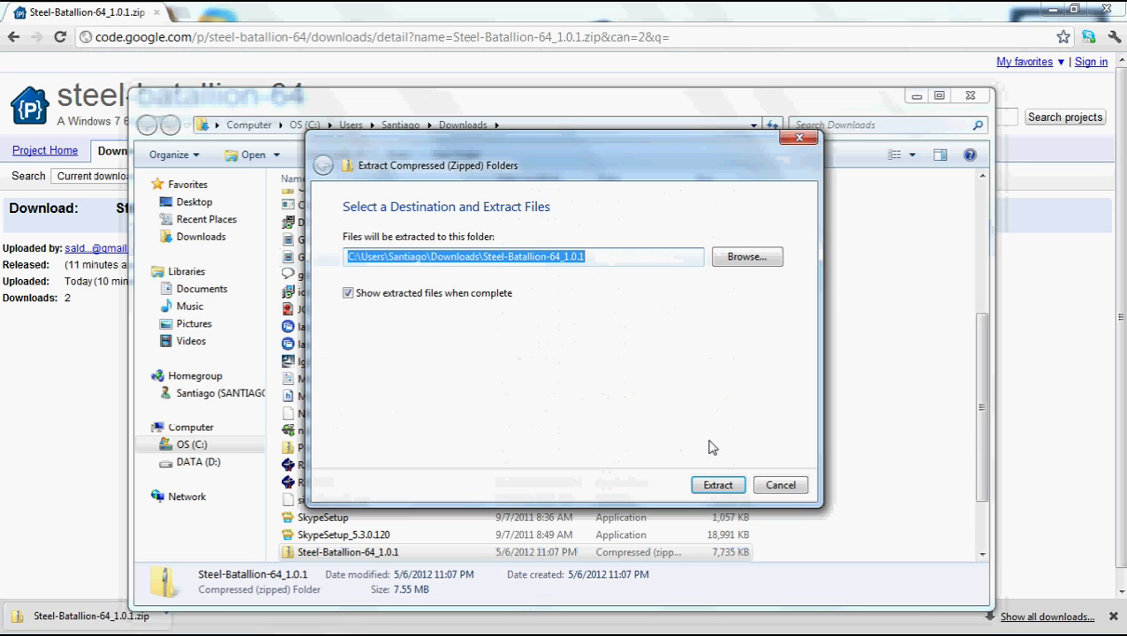
left_click(712, 485)
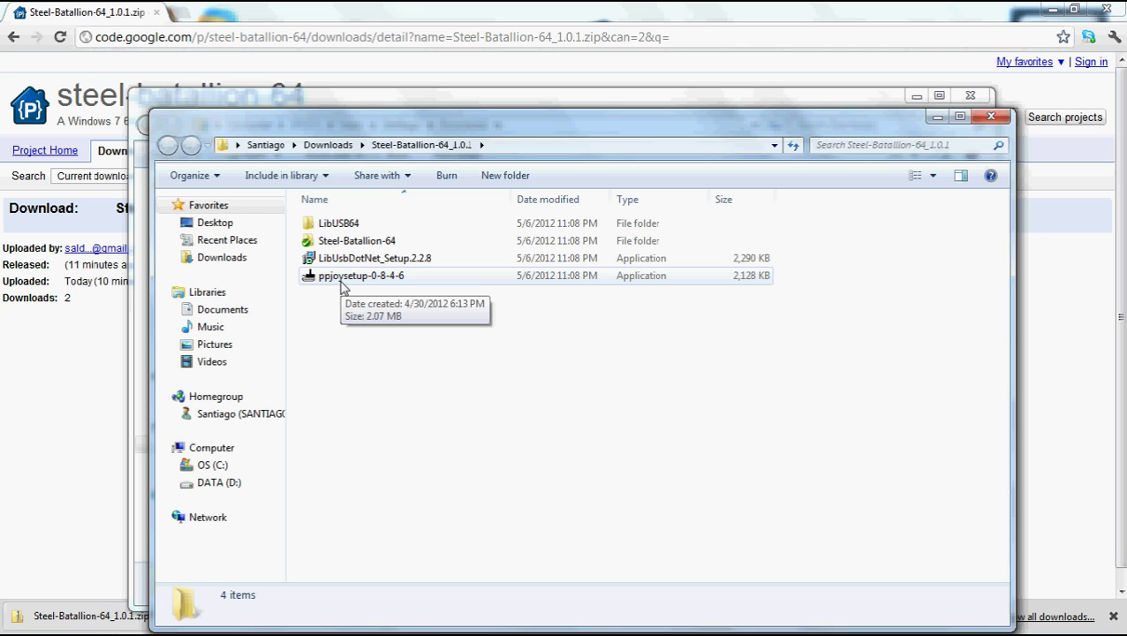
Run ppjoysetup-0-8-4-6 with permission to make changes and let it enable installation of test signed drivers.
double_click(343, 281)
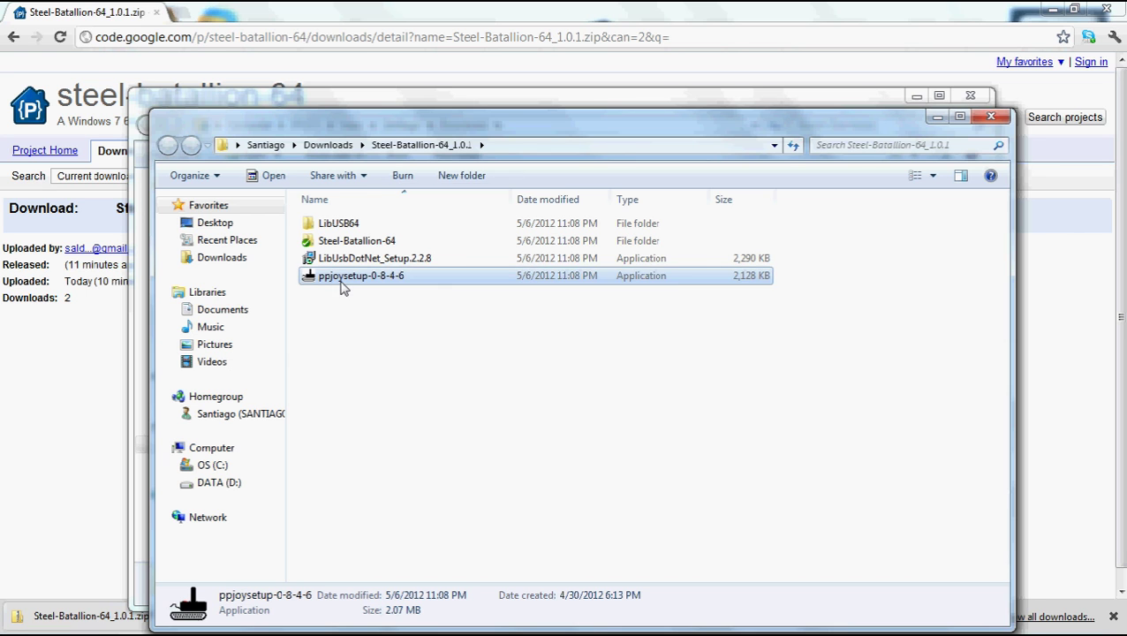
left_click(599, 341)
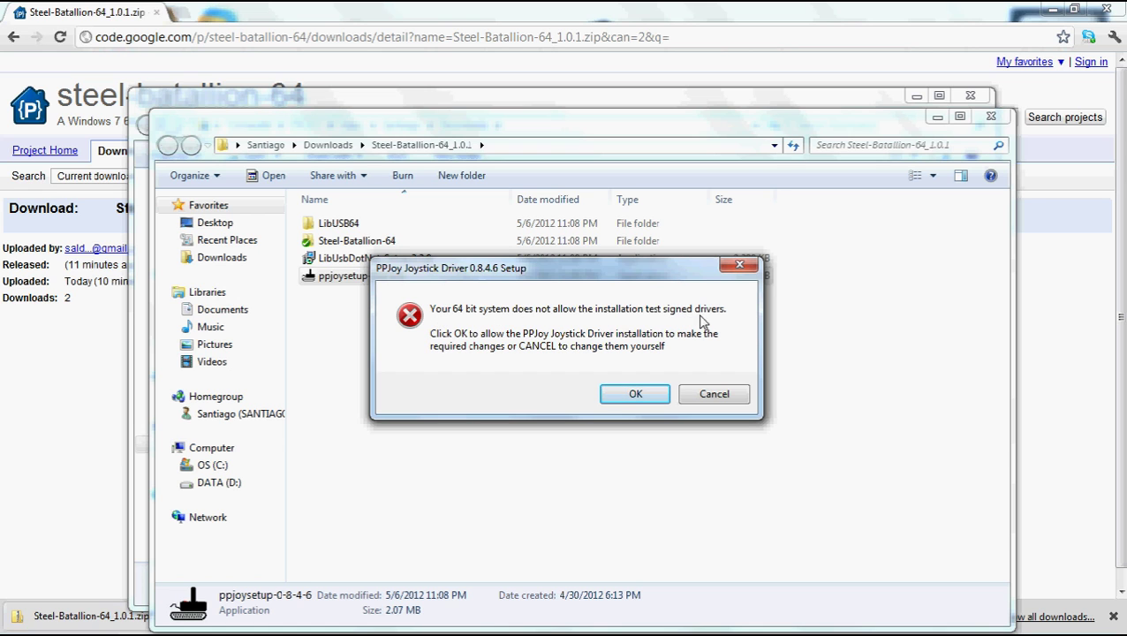
left_click(651, 397)
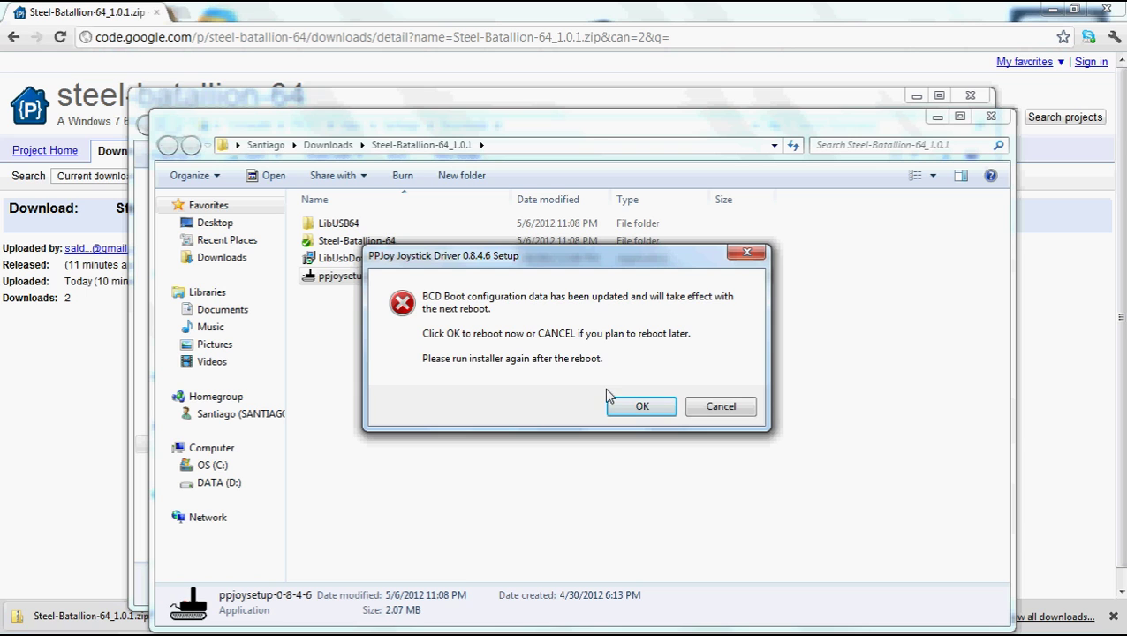
mouse_move(1015, 626)
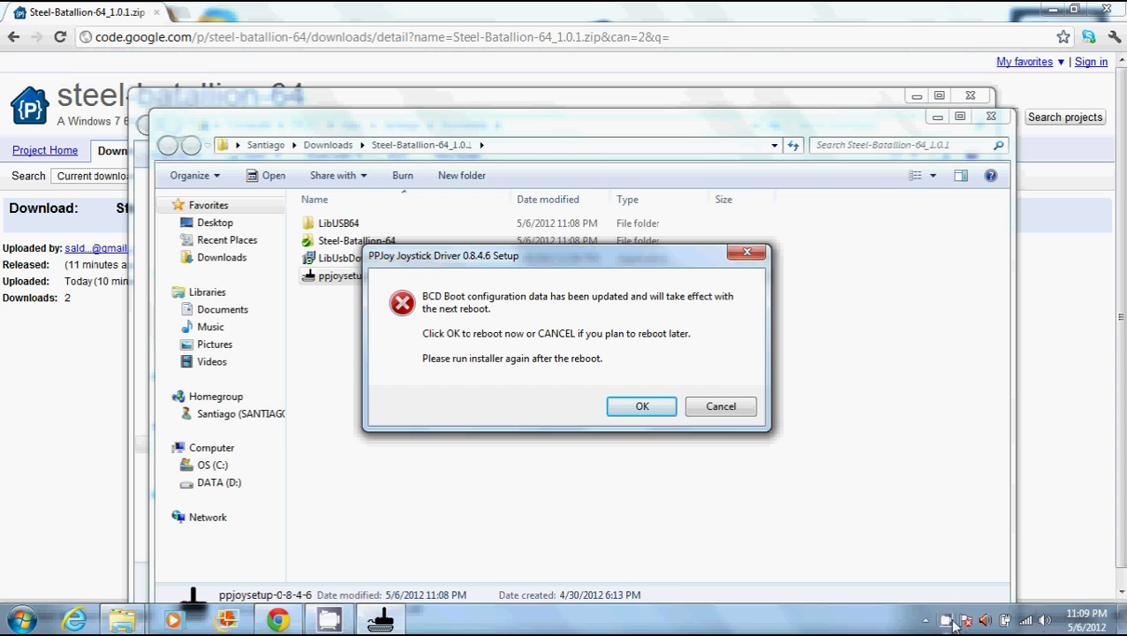
right_click(950, 620)
left_click(984, 582)
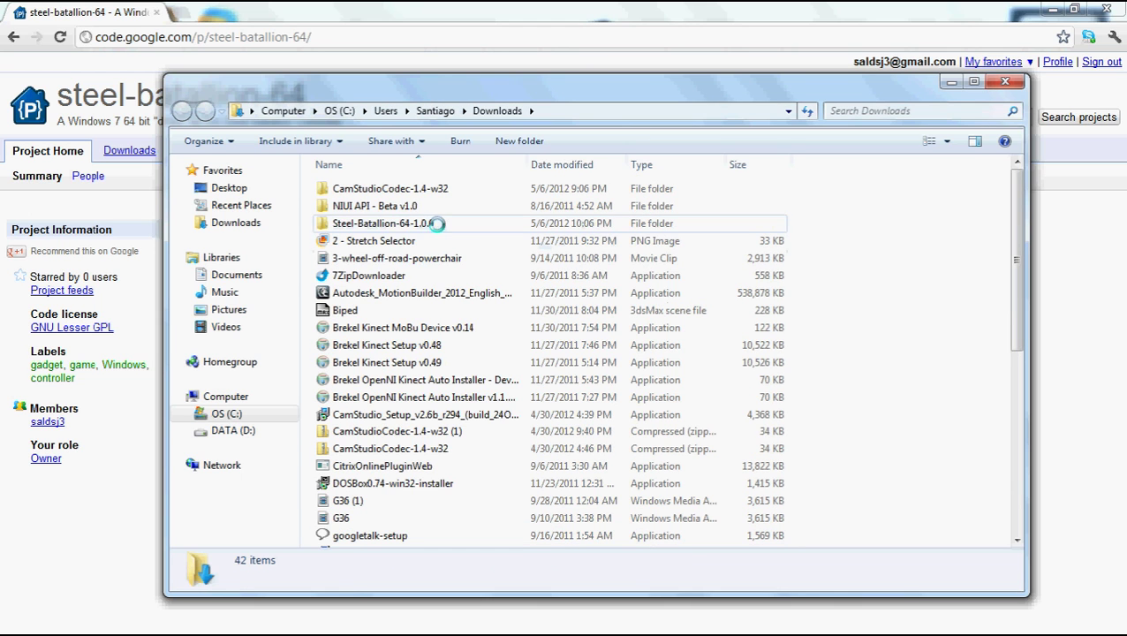
Open the Steel-Batallion-64-1.0.0 folder inside Downloads and bring its window to the front.
double_click(437, 223)
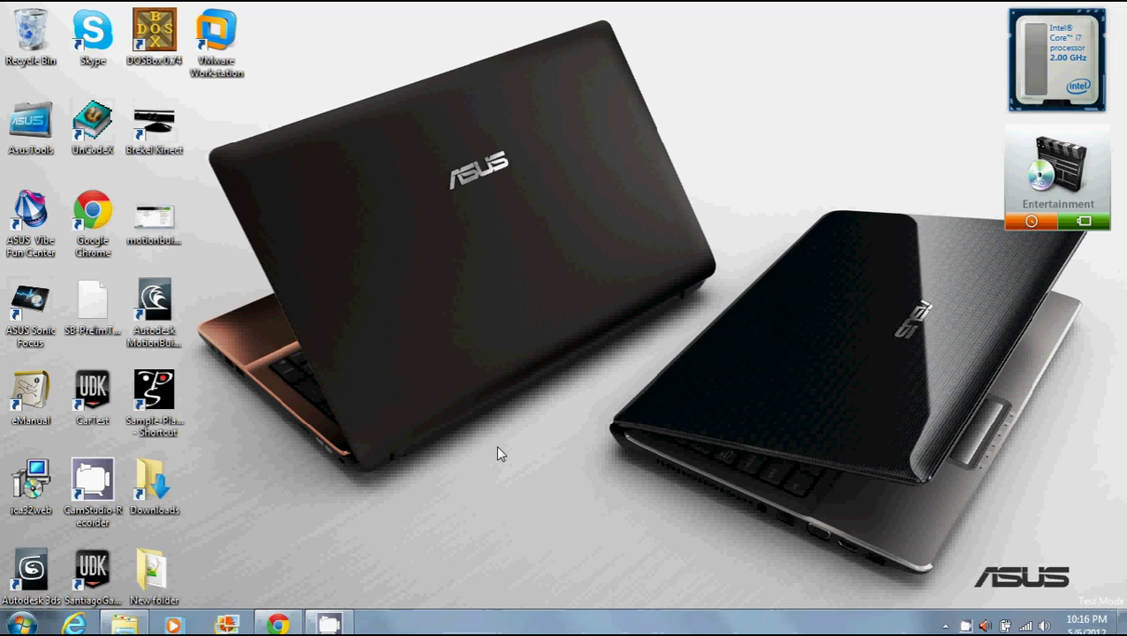
key("alt+Tab")
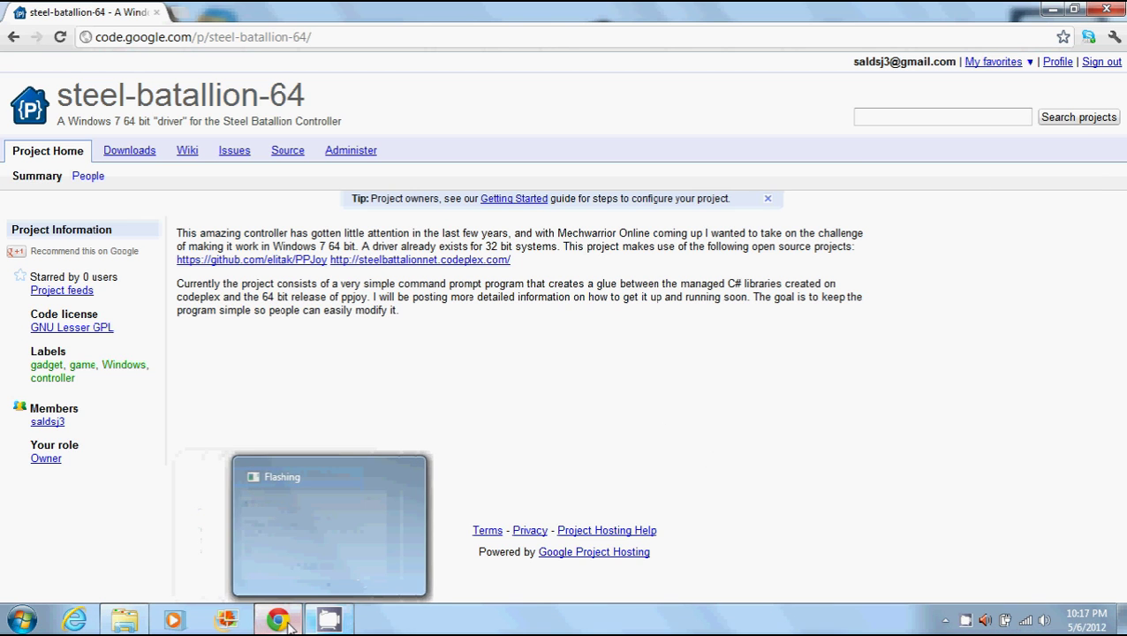
left_click(232, 557)
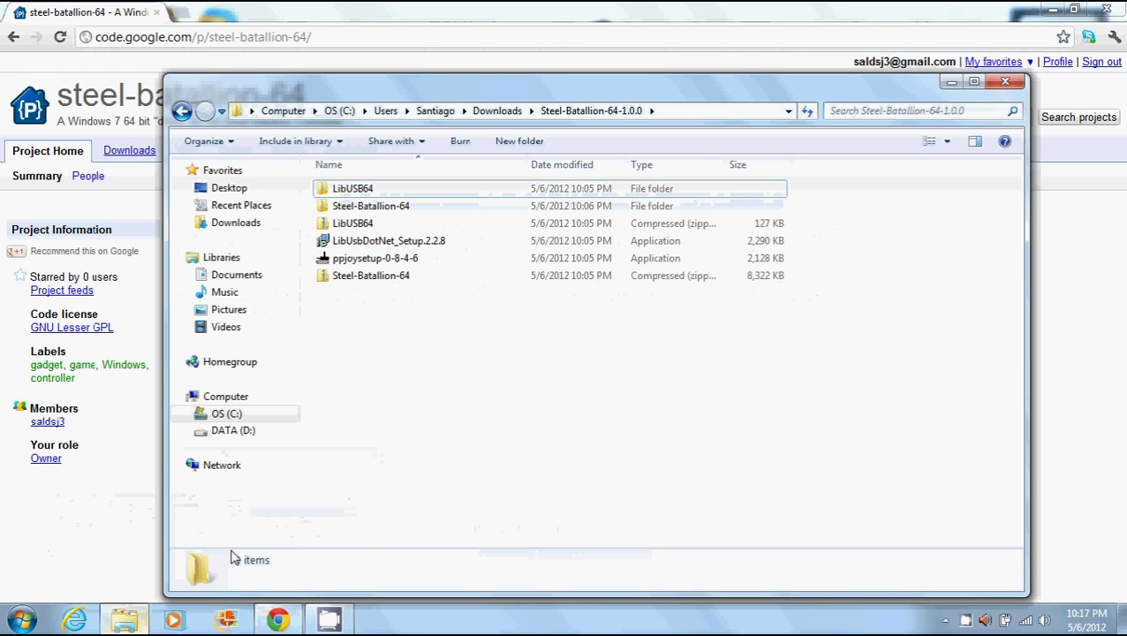
Install PPJoy Joystick Driver 0.8.4.6 in the default folder using ppjoysetup-0-8-4-6, and launch its configuration utility on finishing.
double_click(398, 261)
left_click(592, 347)
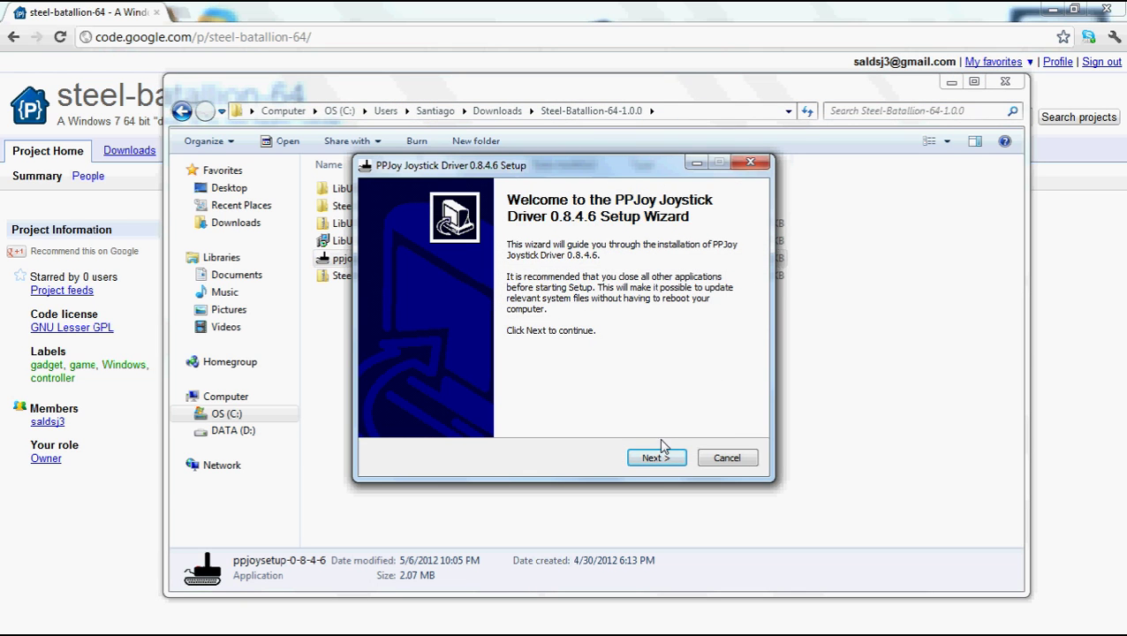
left_click(642, 460)
left_click(642, 461)
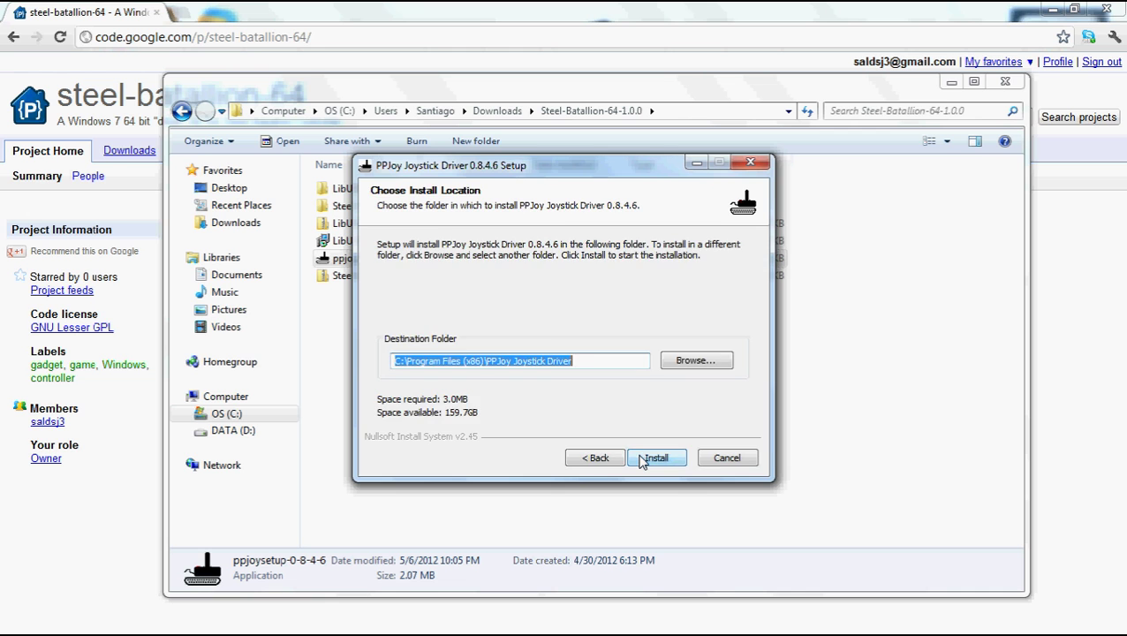
left_click(643, 461)
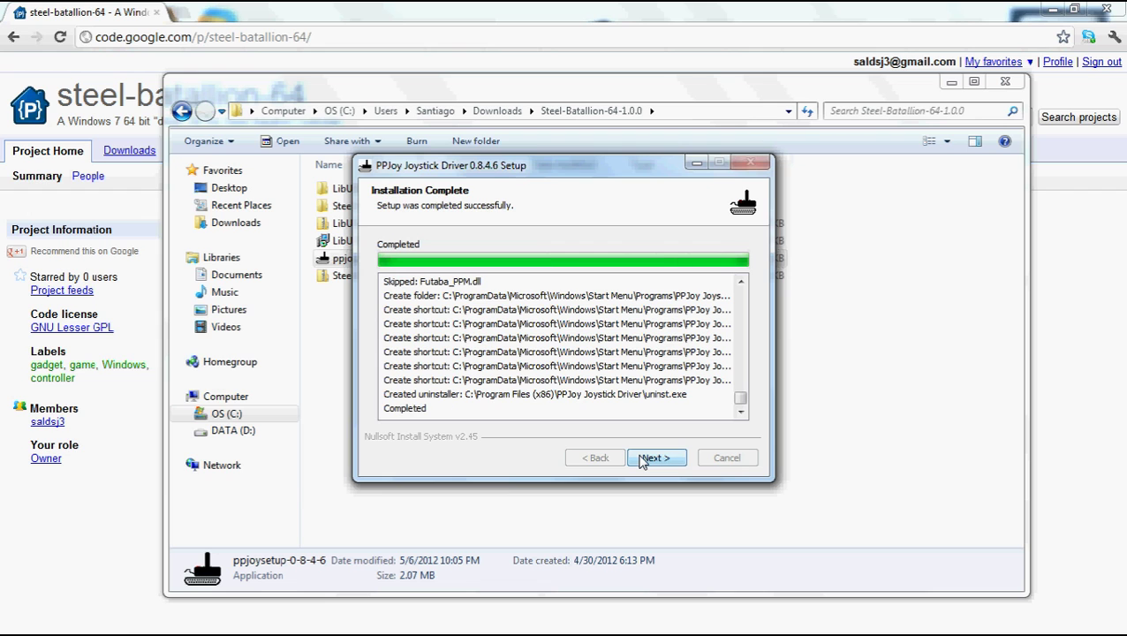
left_click(643, 461)
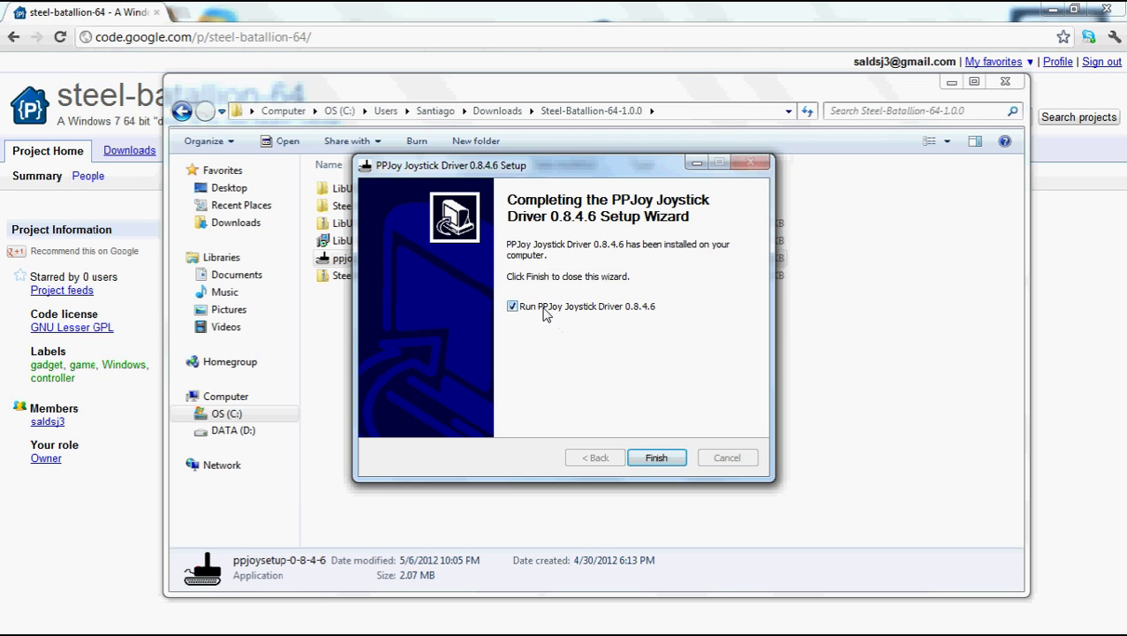
left_click(657, 458)
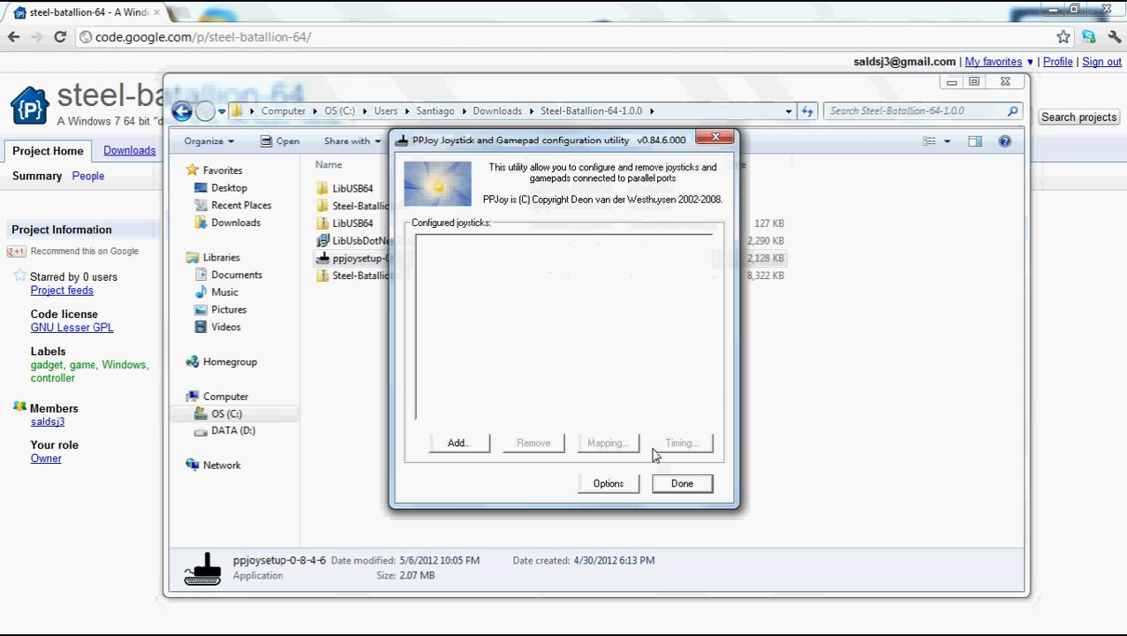
Add a virtual joystick as Controller 1 in the PPJoy configuration utility, then close the utility and dismiss the driver notification.
left_click(467, 445)
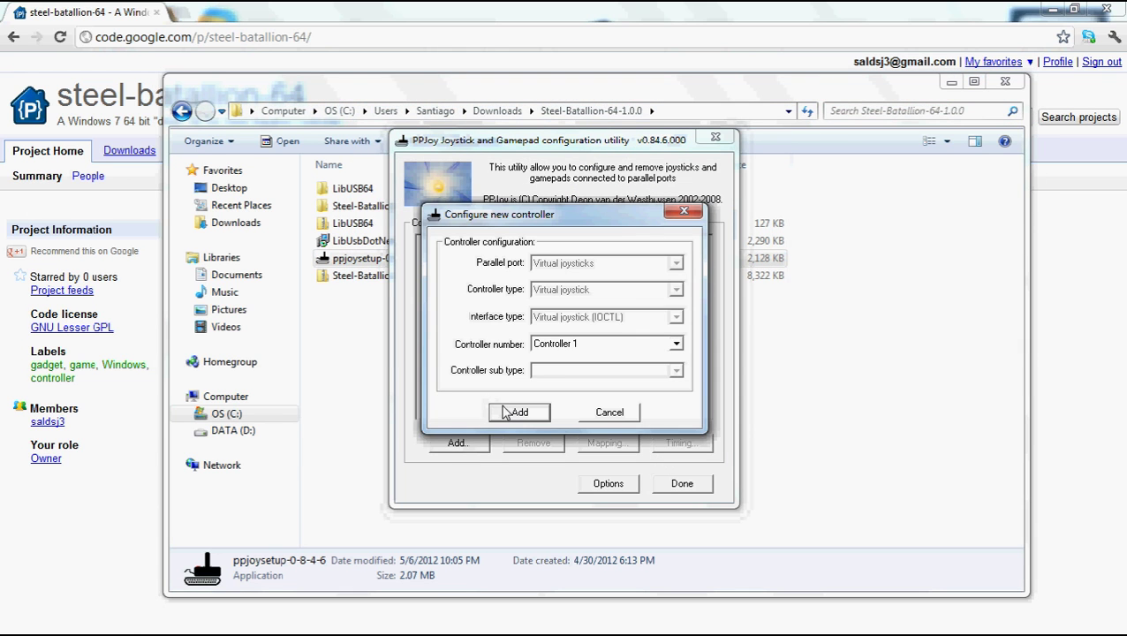
left_click(501, 411)
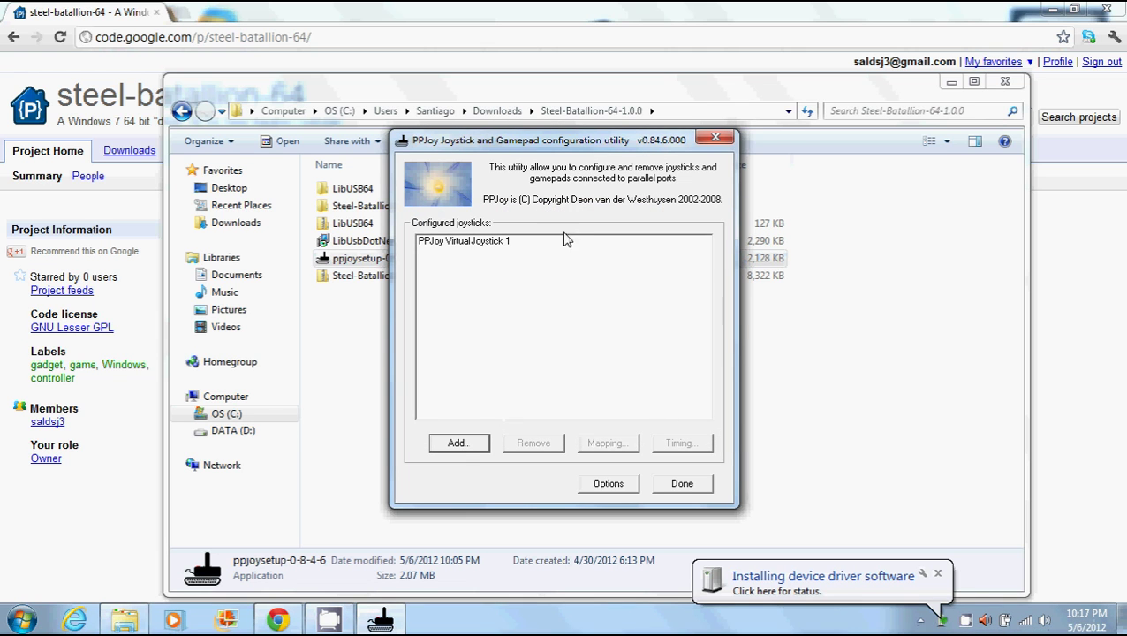
left_click(682, 484)
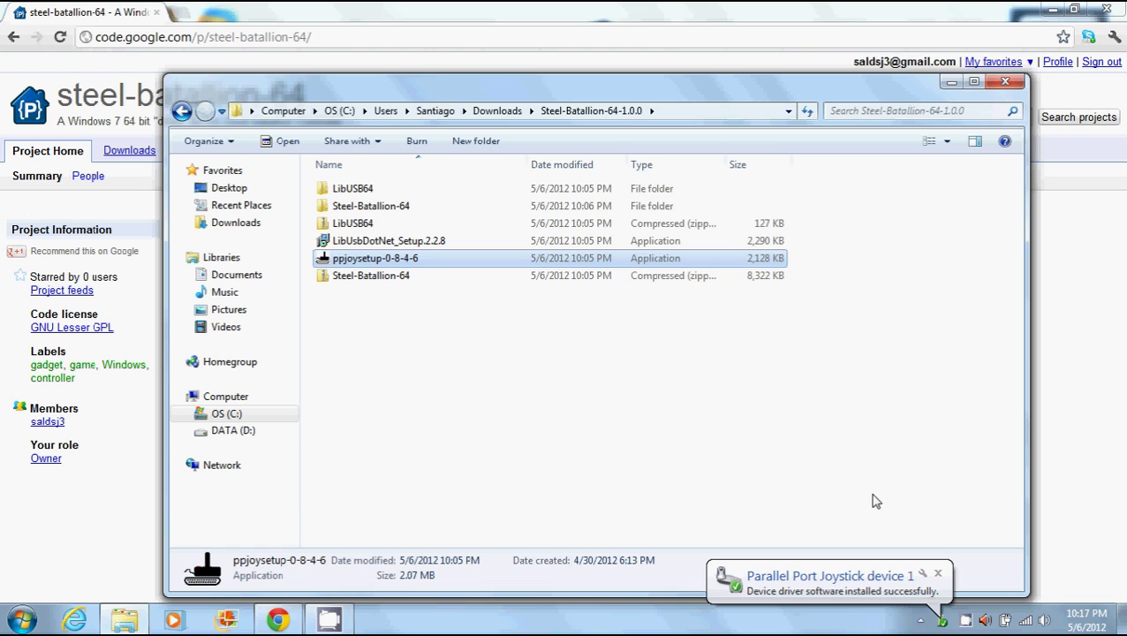
left_click(938, 573)
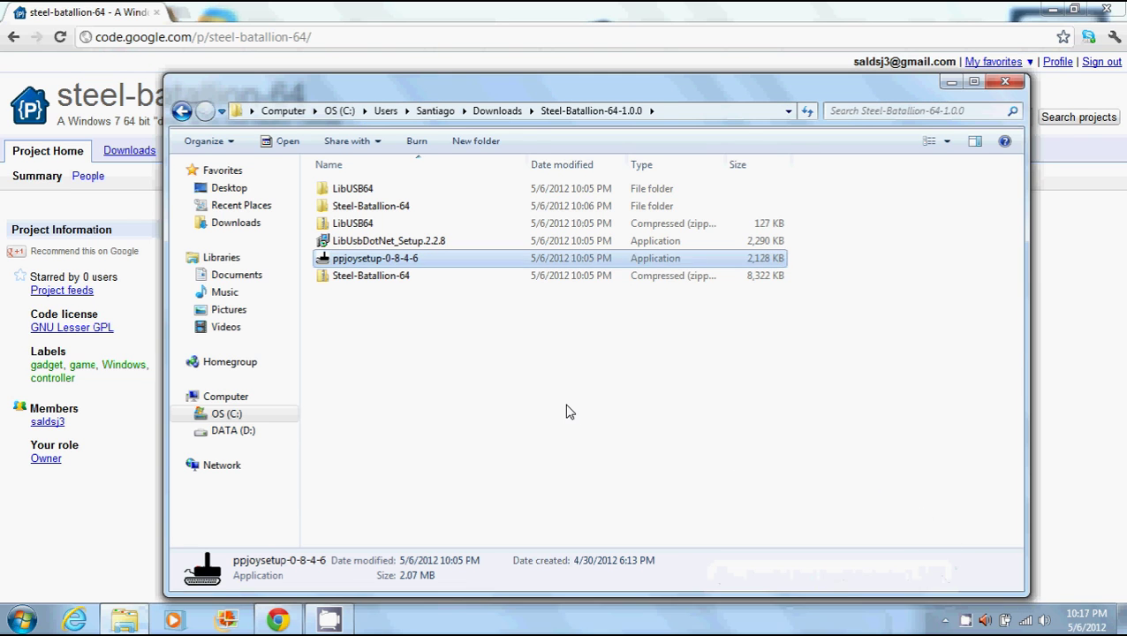
left_click(569, 412)
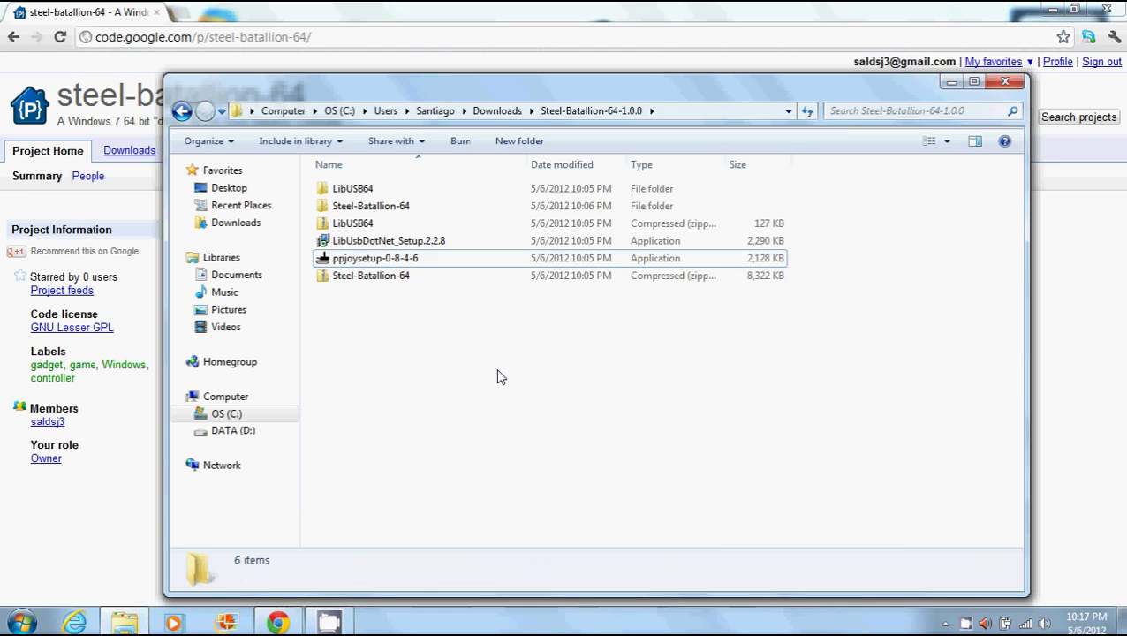
Start the LibUsbDotNet_Setup.2.2.8 installer with permission to make changes and accept its license agreement.
double_click(390, 249)
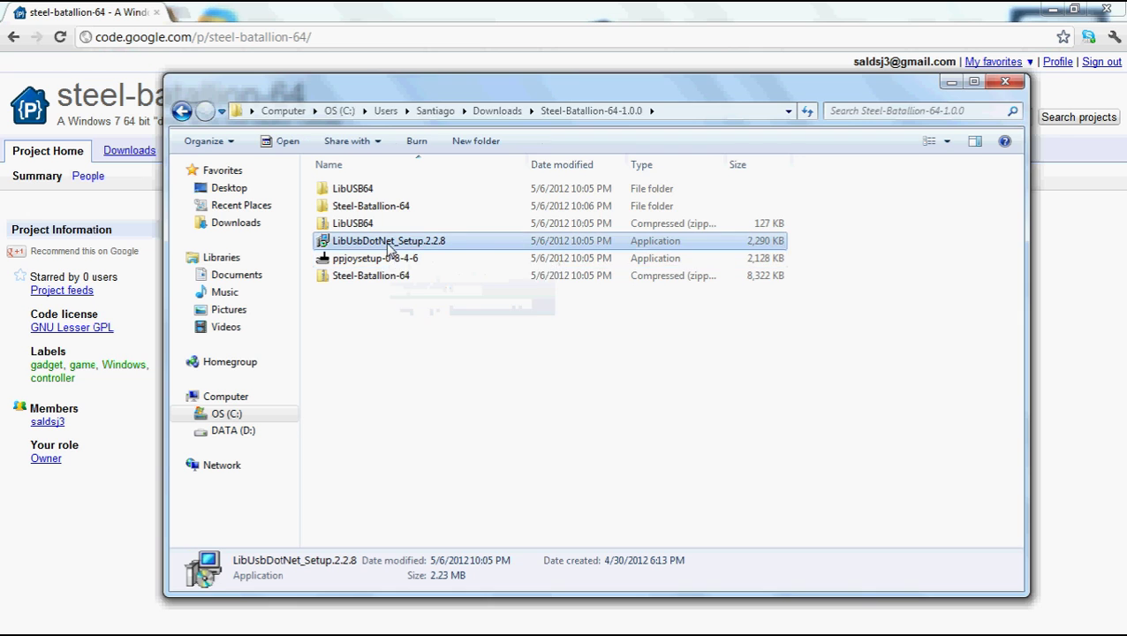
left_click(608, 342)
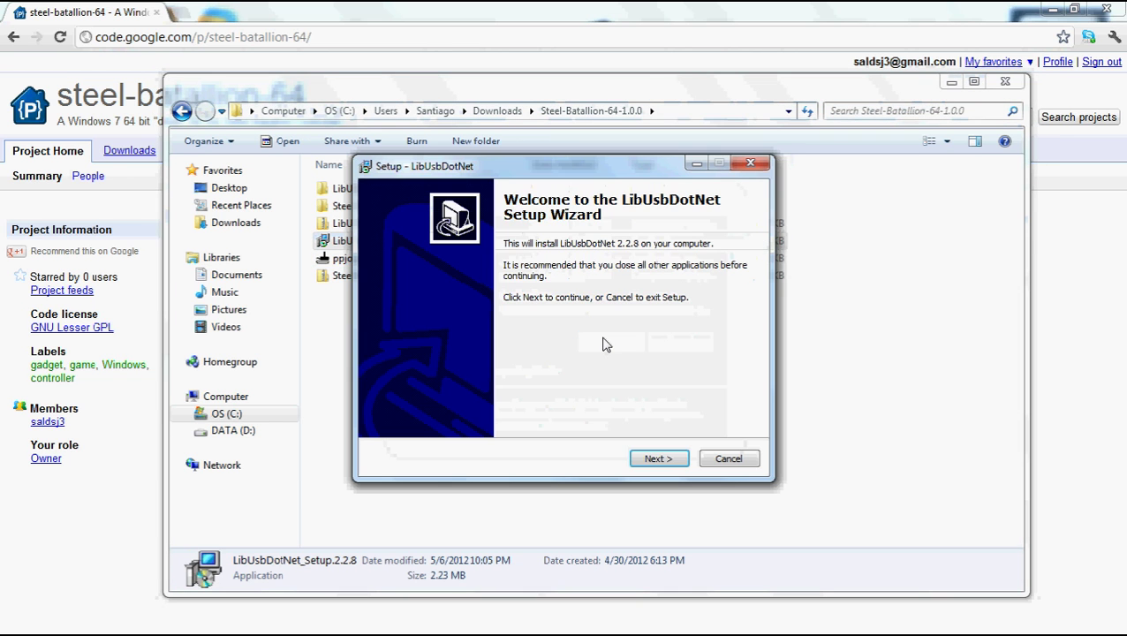
left_click(653, 461)
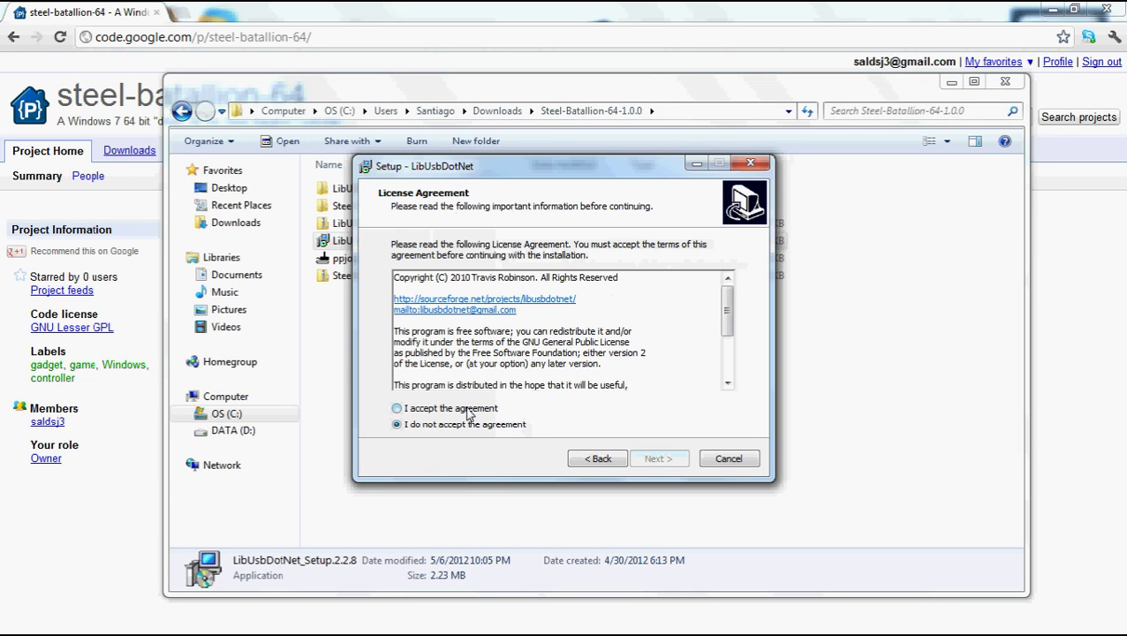
left_click(467, 410)
left_click(655, 459)
Install LibUsbDotNet with the default folder, full installation and Start Menu settings, leaving the libusb-win32 filter option off, and exit the setup.
left_click(654, 459)
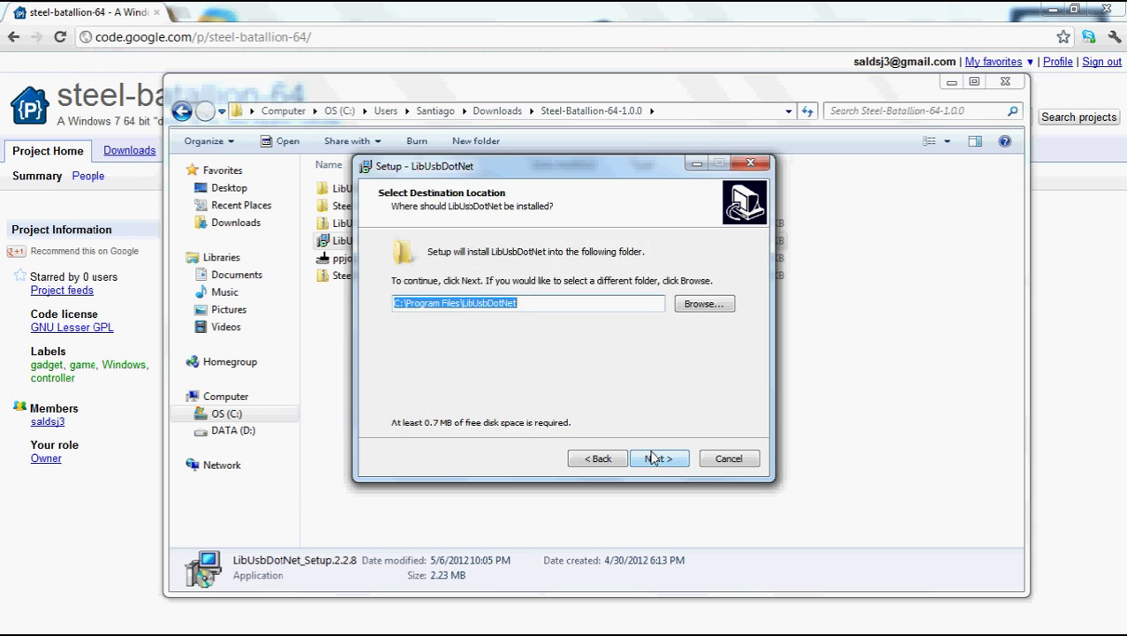
left_click(654, 459)
left_click(654, 458)
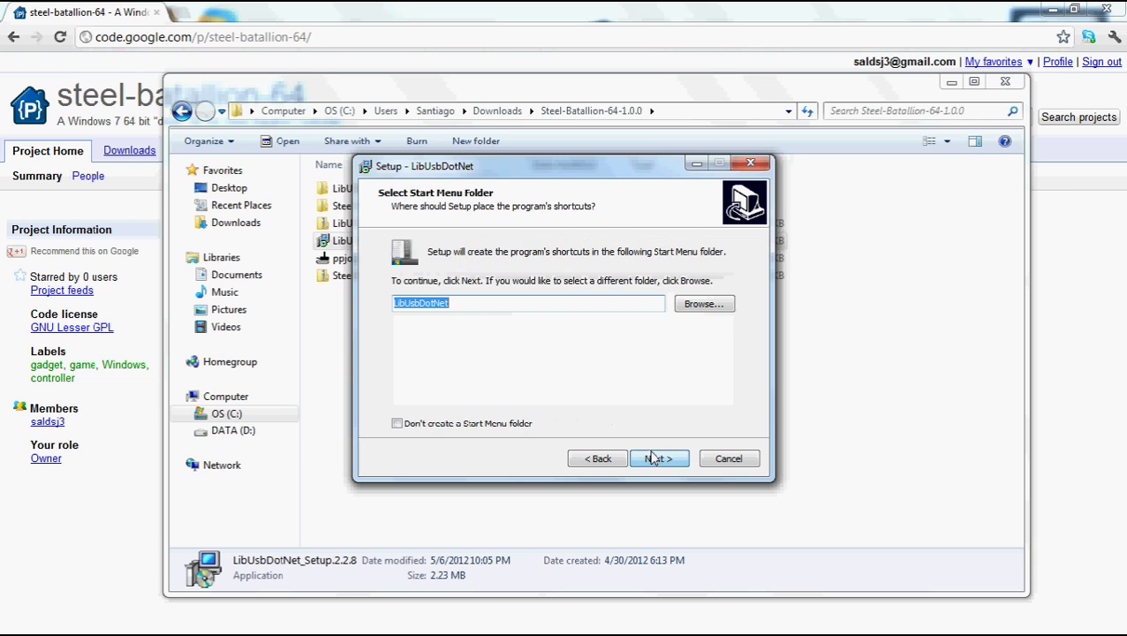
left_click(653, 459)
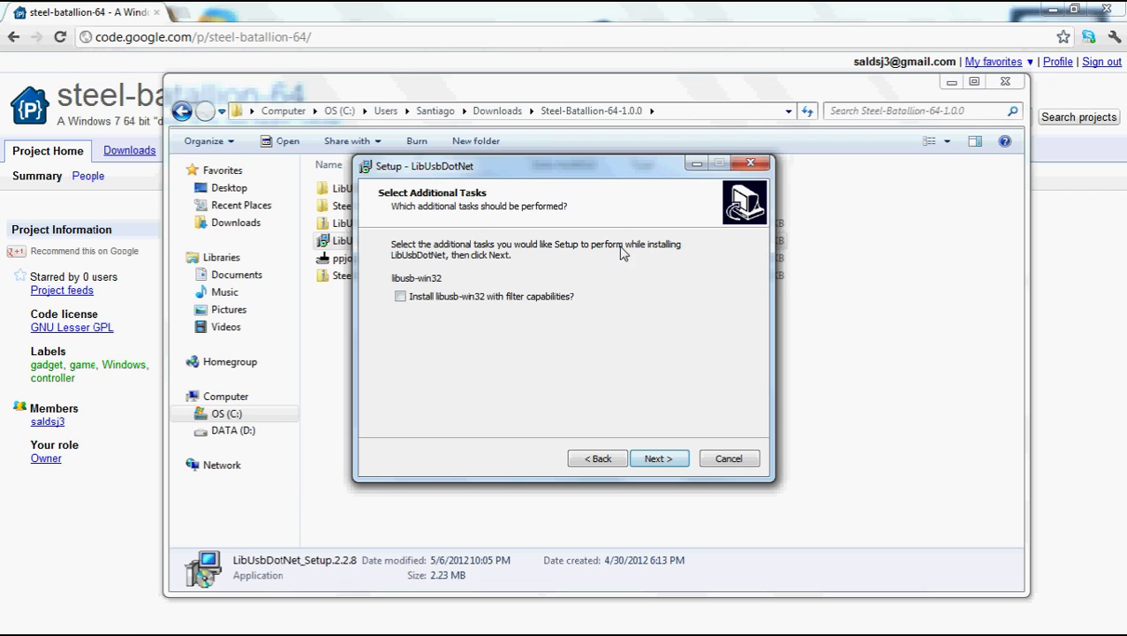
left_click(660, 459)
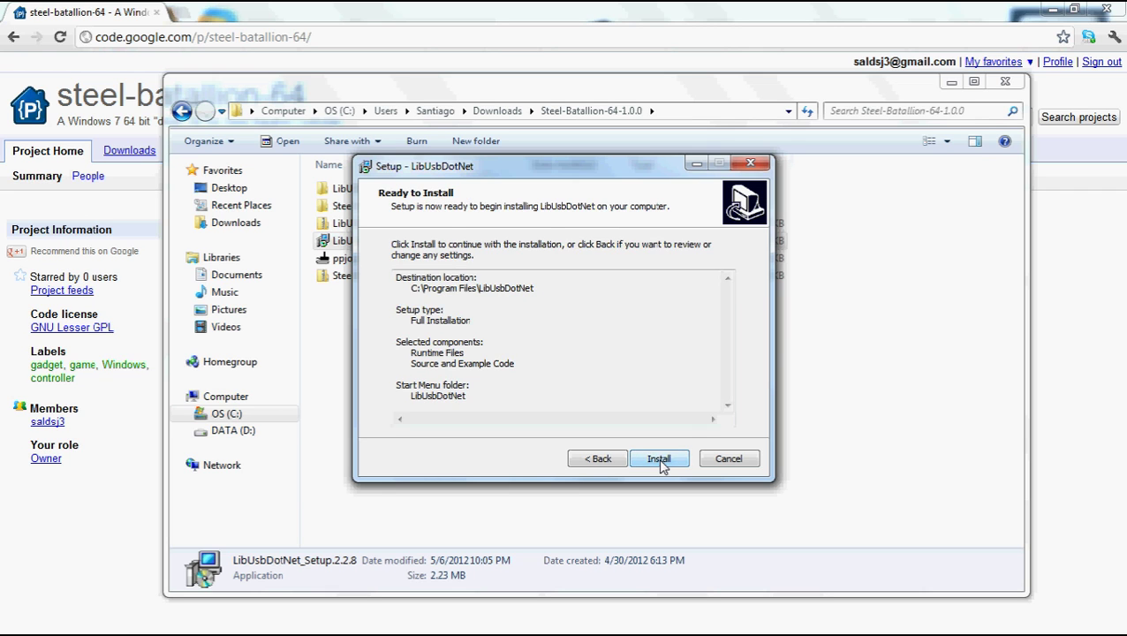
left_click(659, 460)
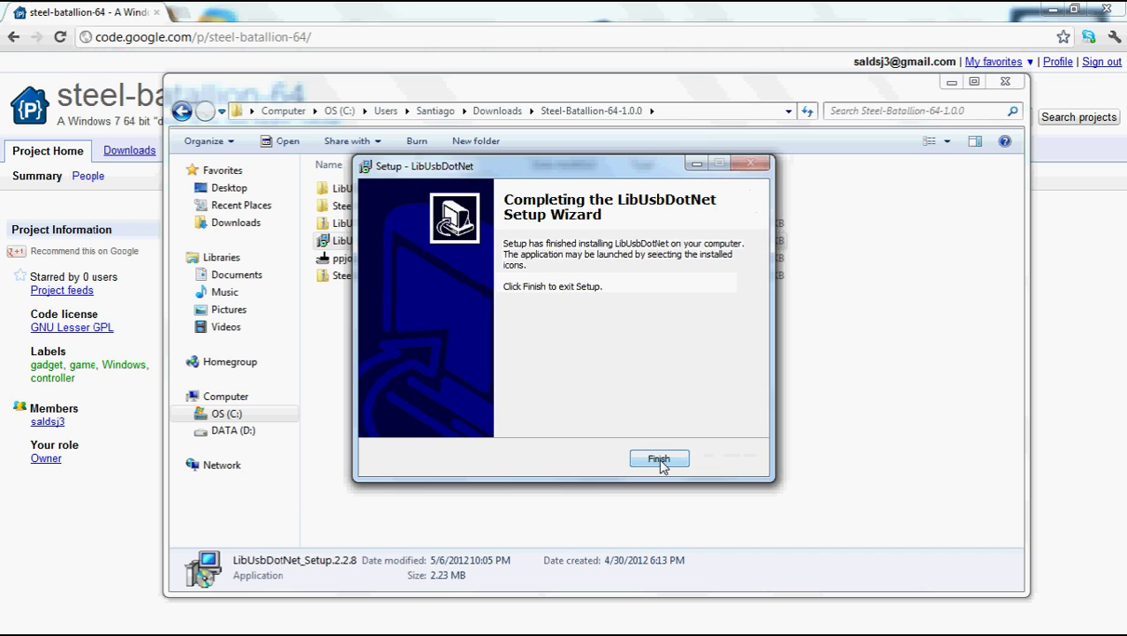
left_click(659, 460)
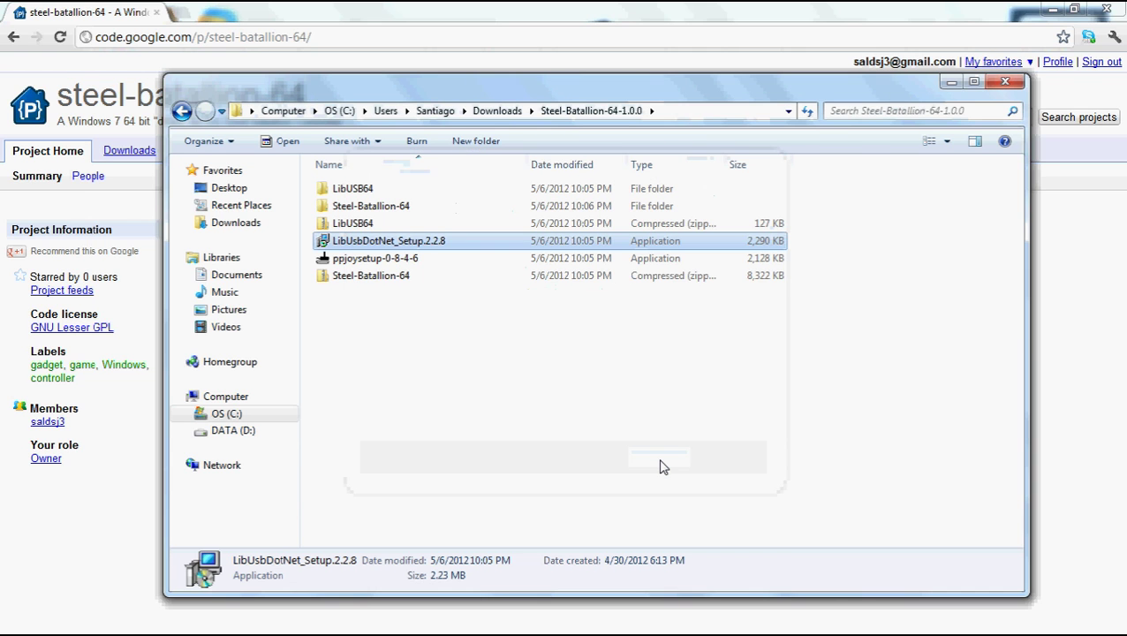
left_click(546, 392)
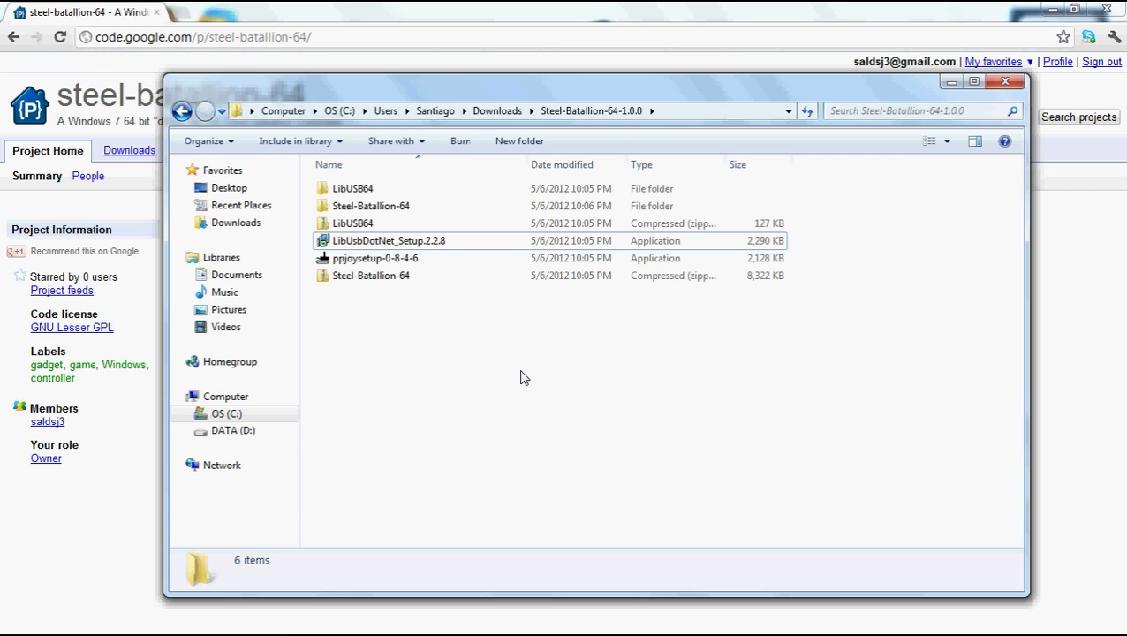
Open Computer Management for this computer and display its Device Manager.
mouse_move(3, 626)
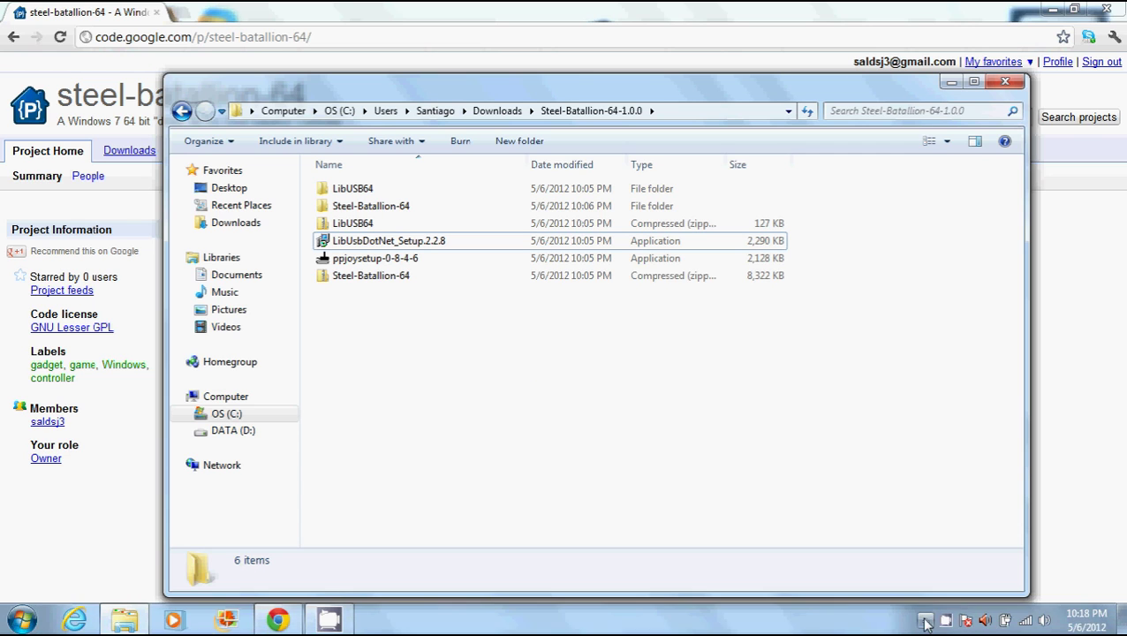
left_click(4, 624)
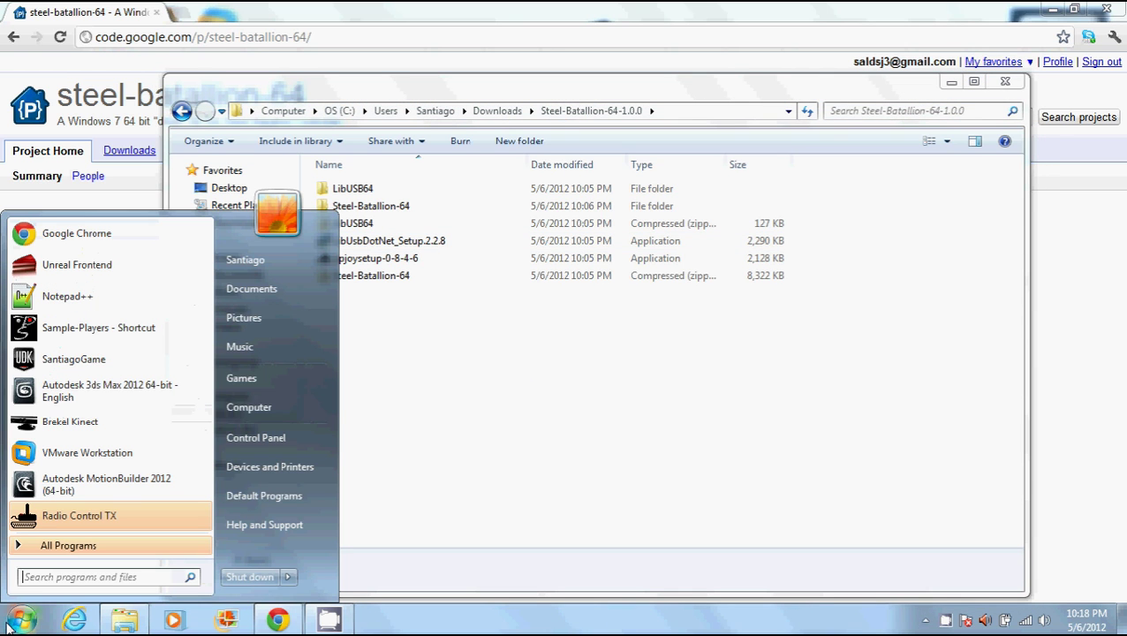
right_click(247, 408)
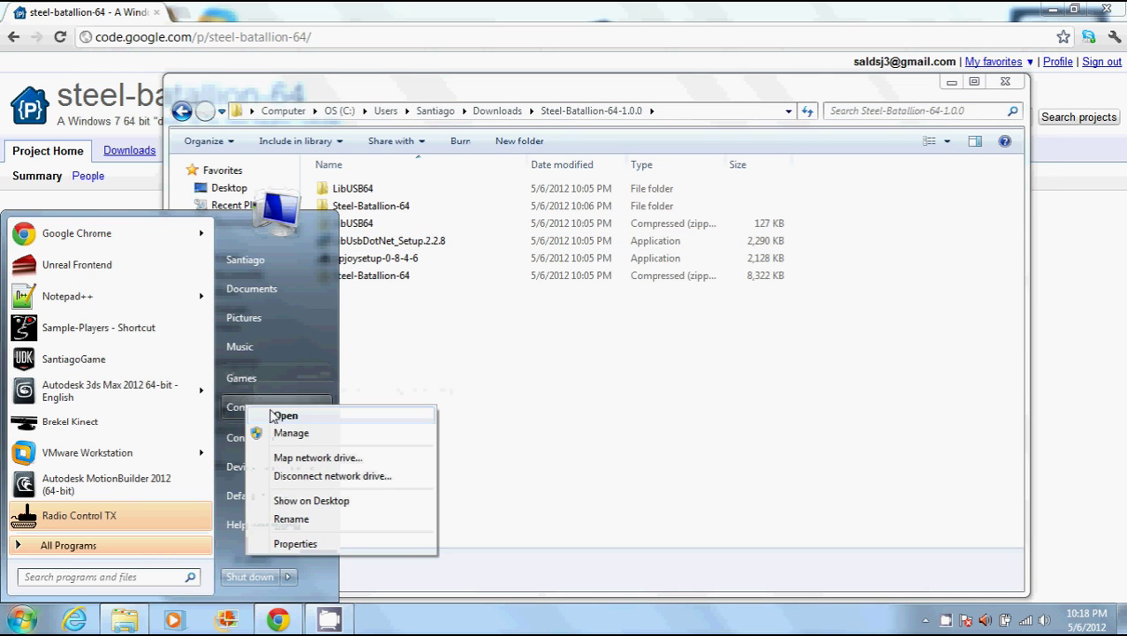
left_click(291, 435)
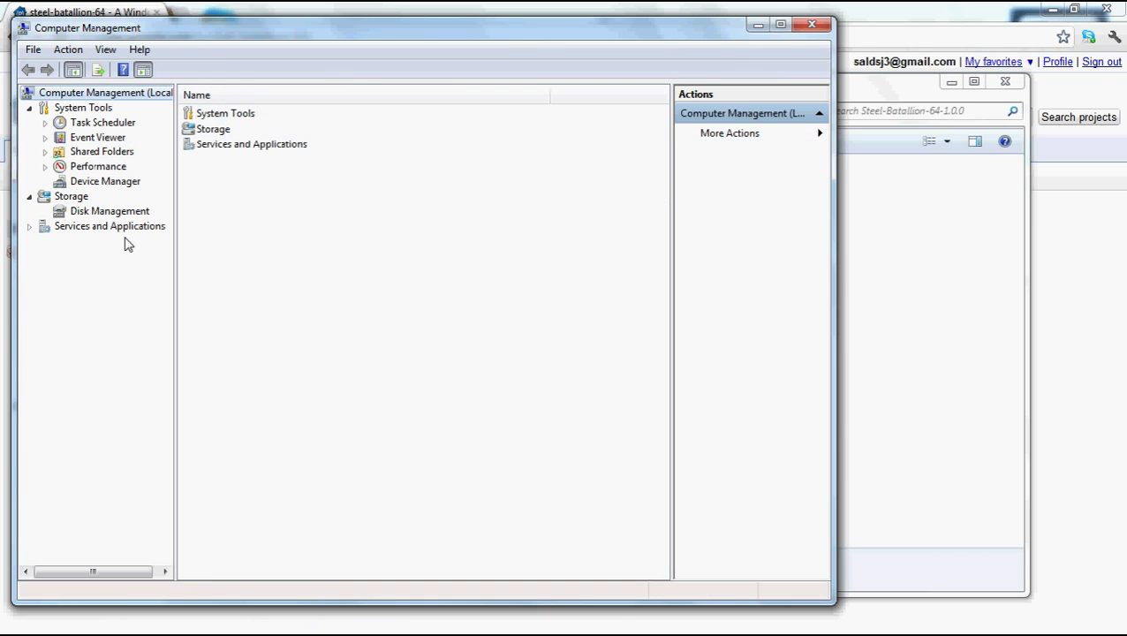
left_click(100, 182)
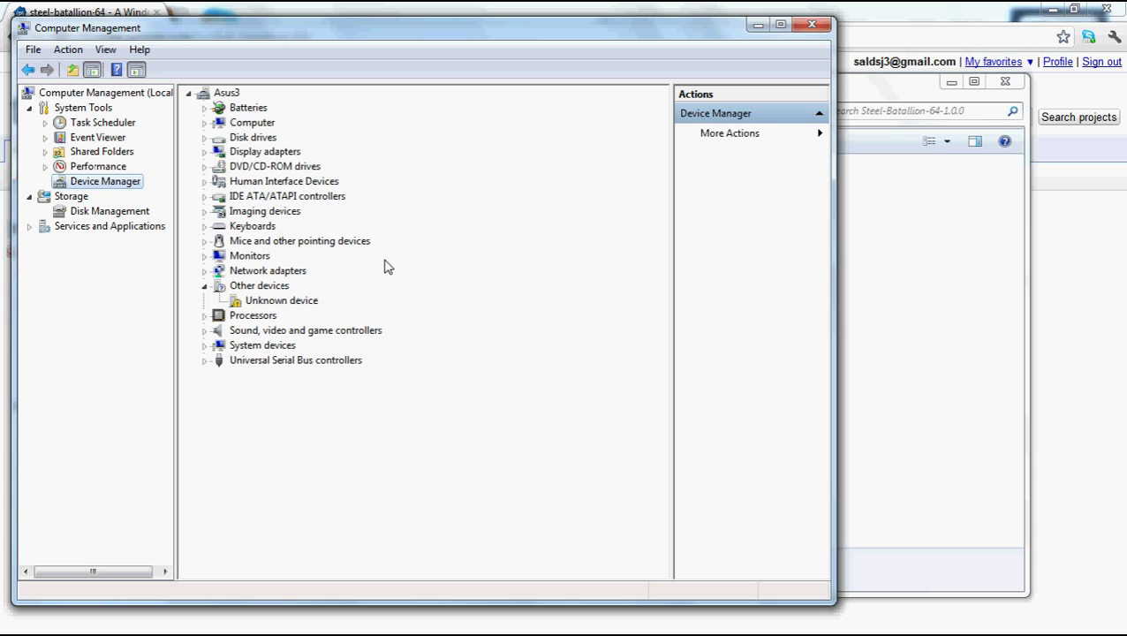
Start a driver software update for the Unknown device under Other devices, choosing to locate the driver manually on the computer.
left_click(266, 301)
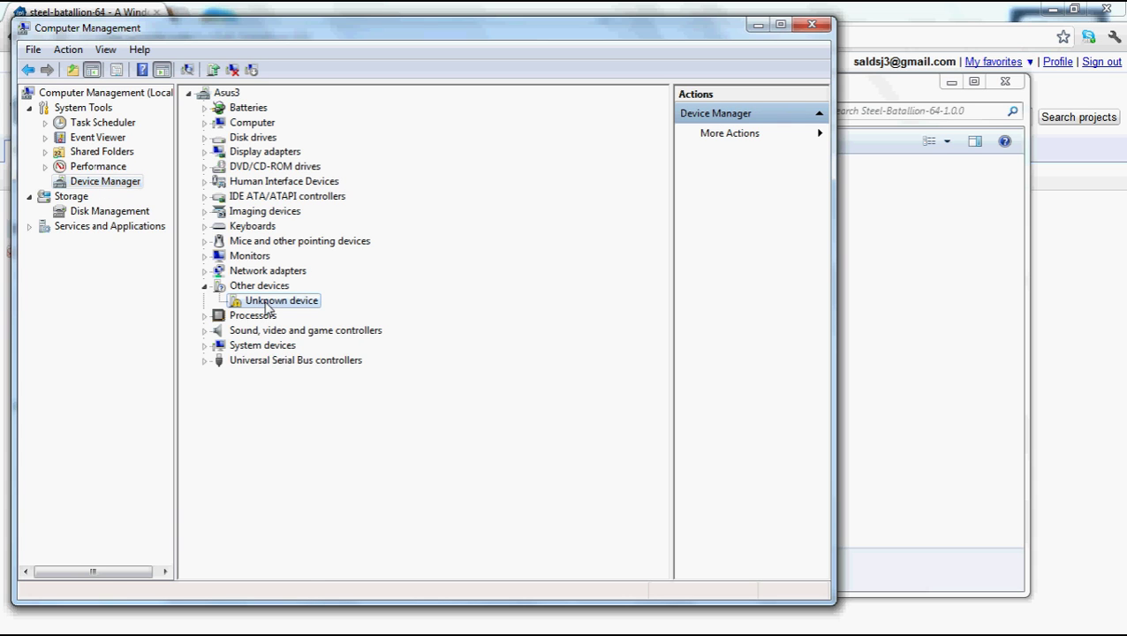
right_click(267, 305)
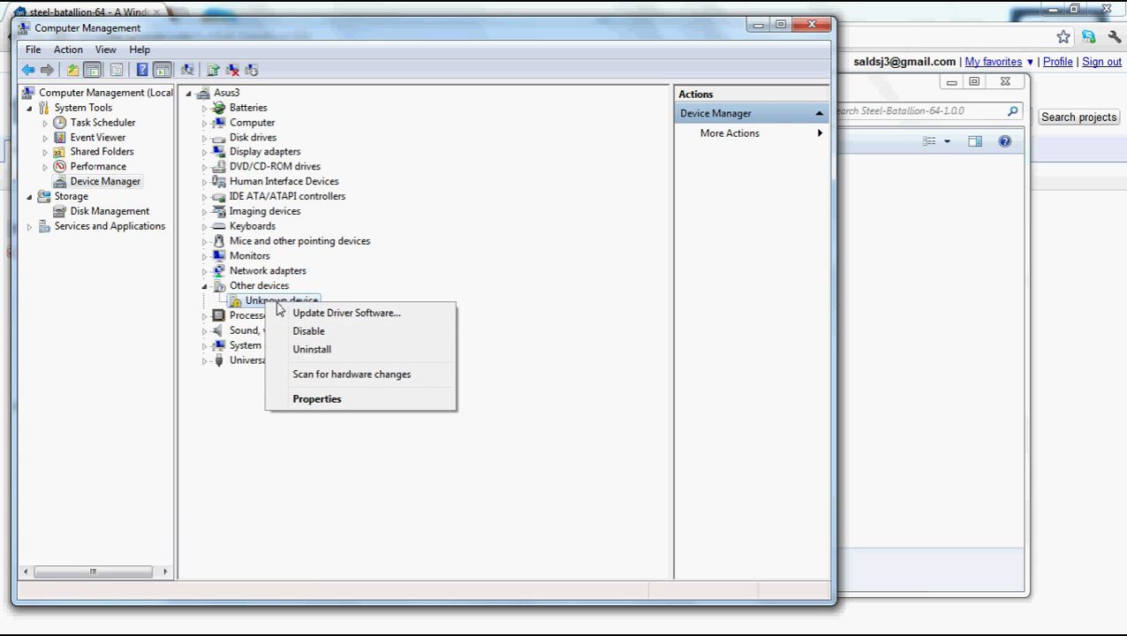
left_click(326, 316)
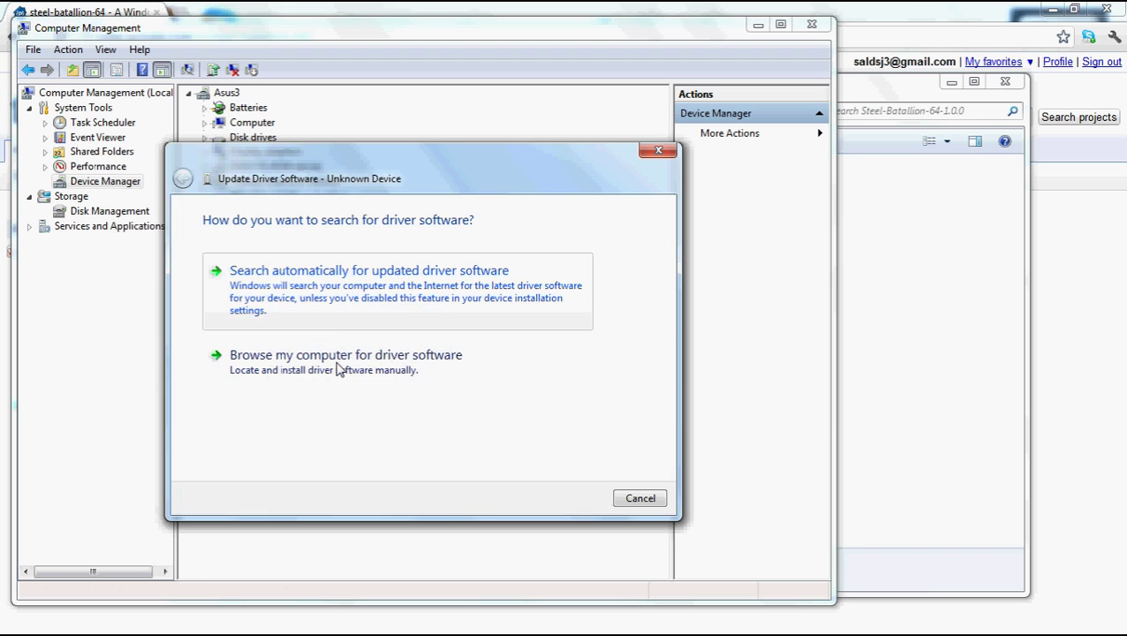
left_click(340, 370)
Set the driver search location to the Drivers folder inside Downloads\Steel-Batallion-64-1.0.0\LibUSB64.
left_click(560, 282)
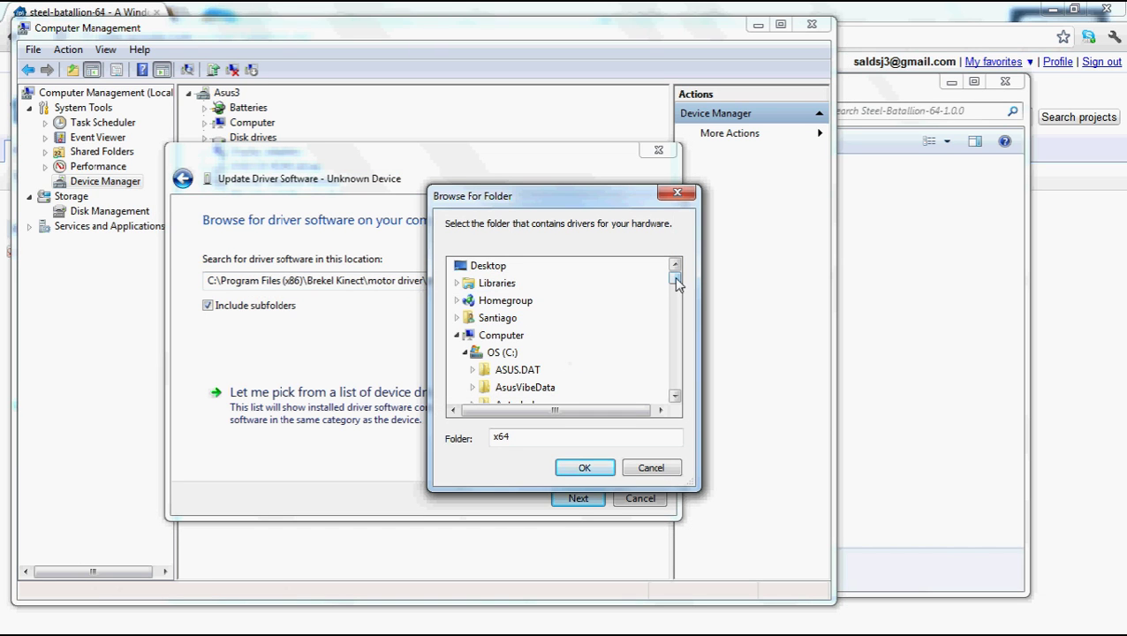
mouse_move(674, 277)
left_mouse_down()
mouse_move(688, 368)
mouse_move(679, 395)
mouse_move(669, 279)
left_mouse_up()
double_click(496, 318)
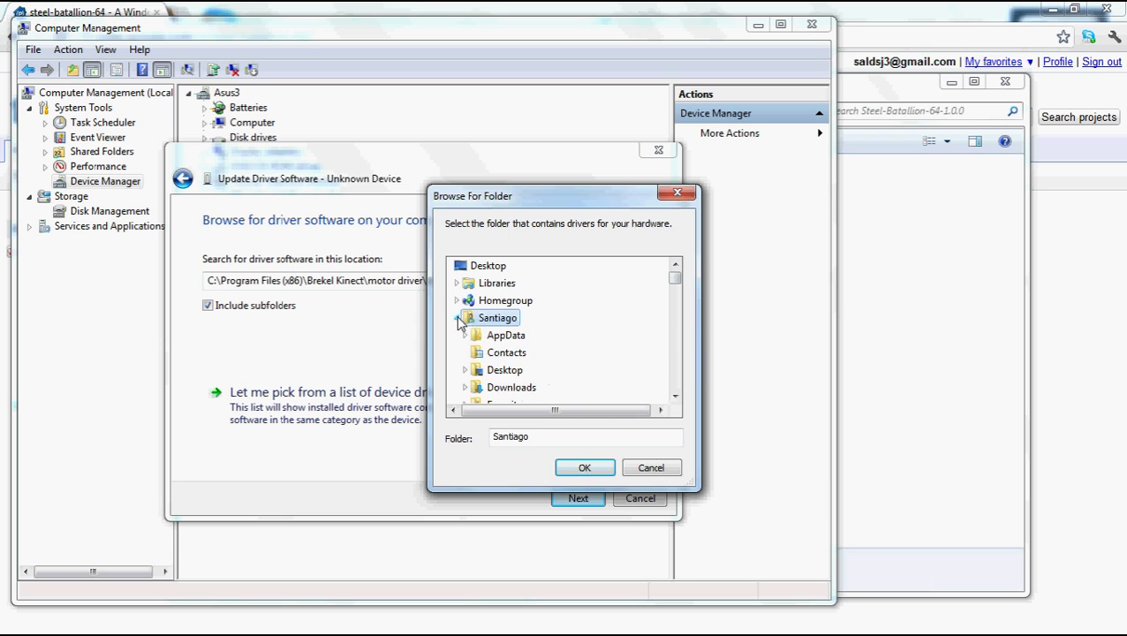
double_click(512, 388)
scroll(526, 353, "down", 1)
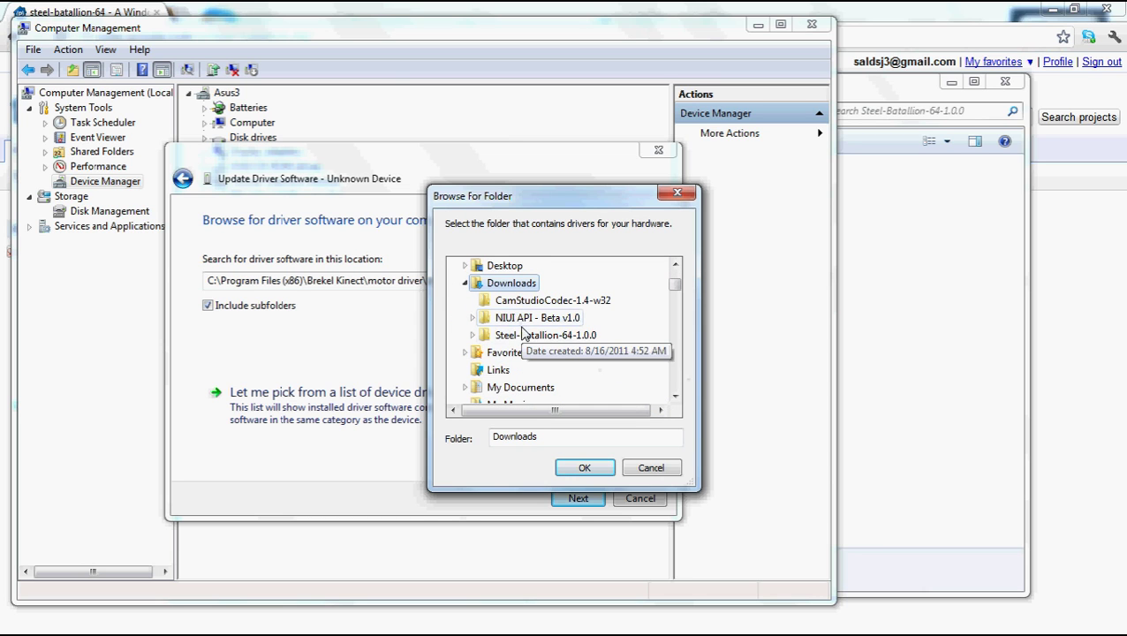
double_click(528, 335)
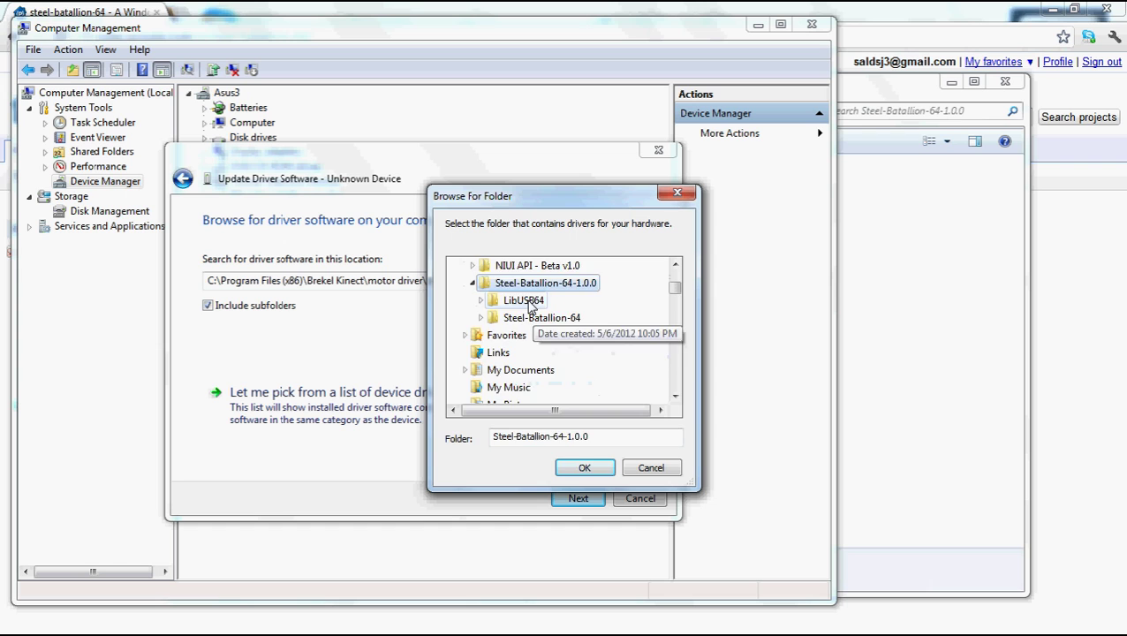
left_click(525, 301)
scroll(566, 395, "down", 2)
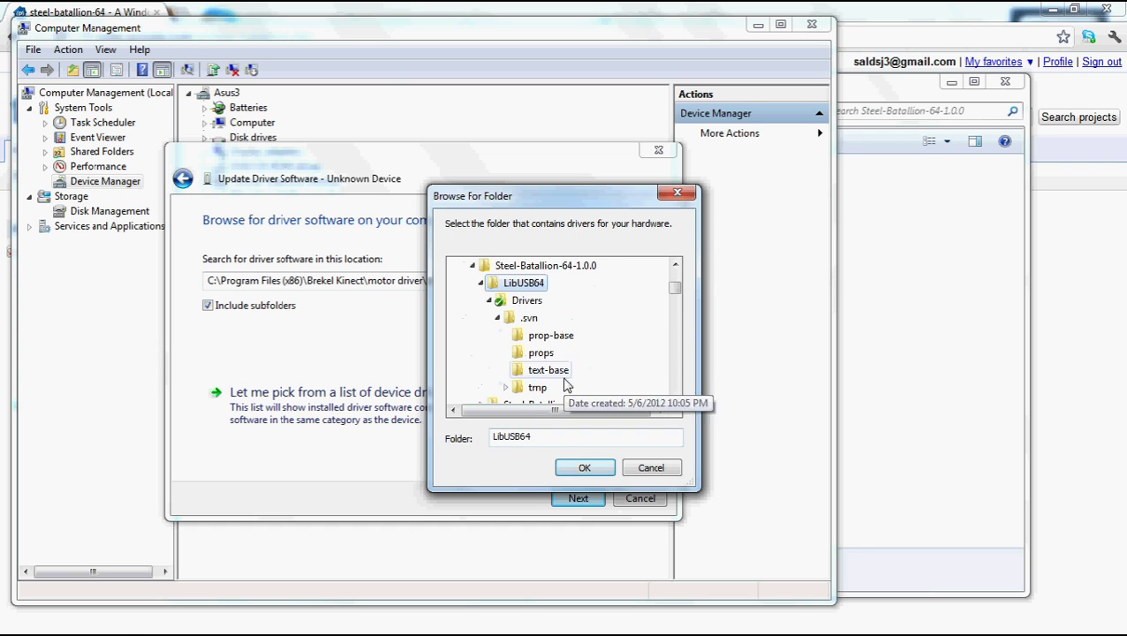
scroll(540, 340, "down", 1)
scroll(541, 340, "up", 2)
left_click(526, 358)
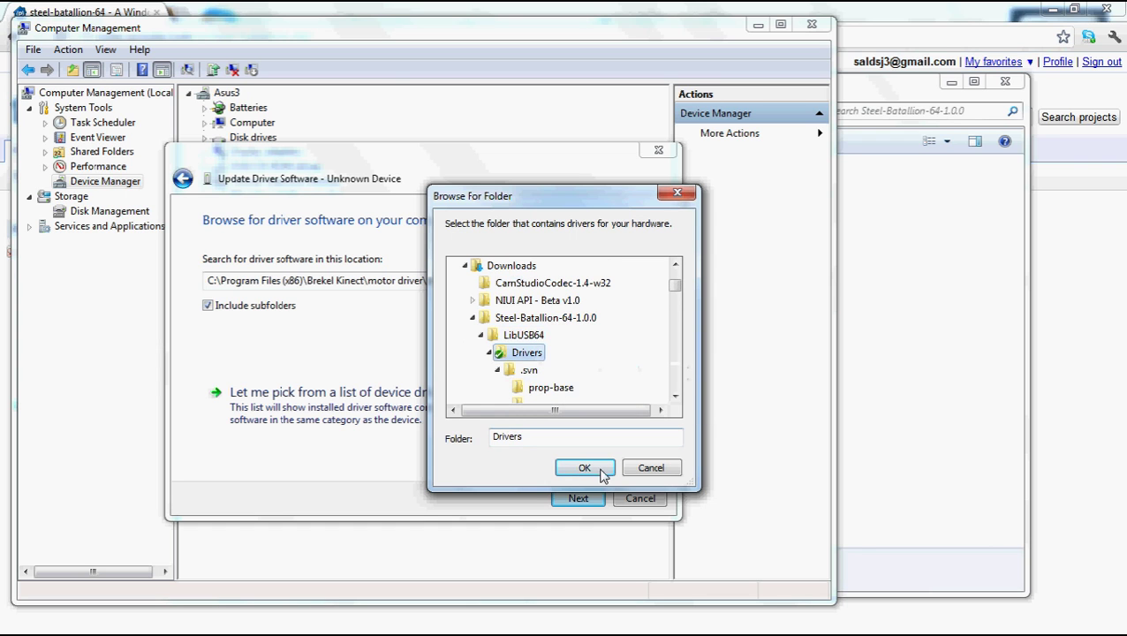
left_click(585, 468)
Install the unverified Steel Batallion Controller driver anyway, then close the update wizard and Computer Management.
left_click(578, 498)
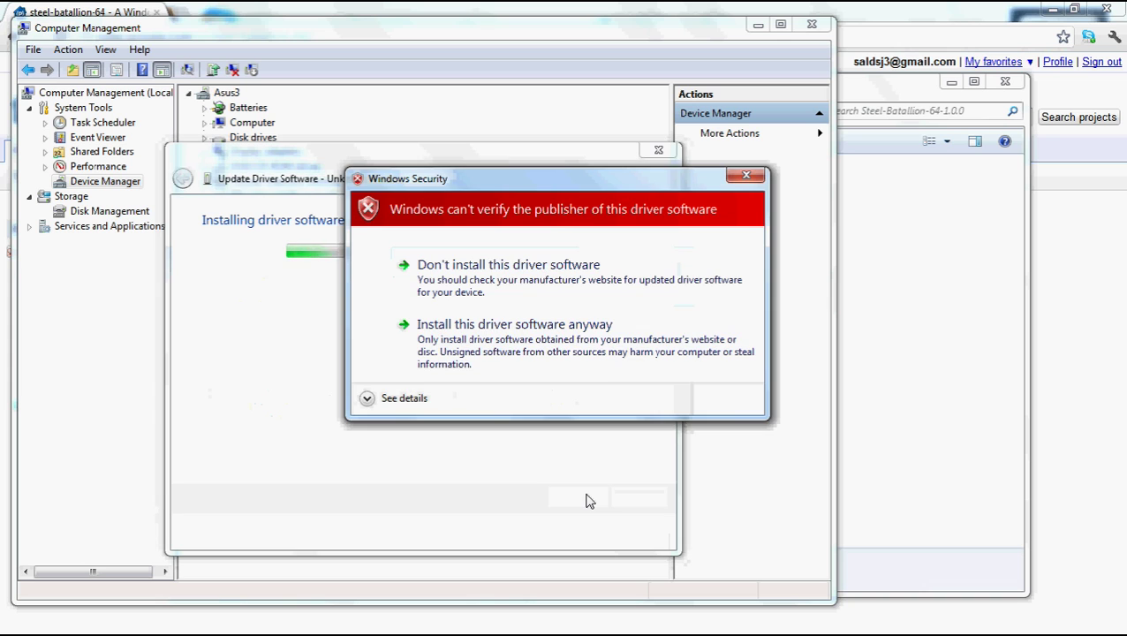
left_click(487, 349)
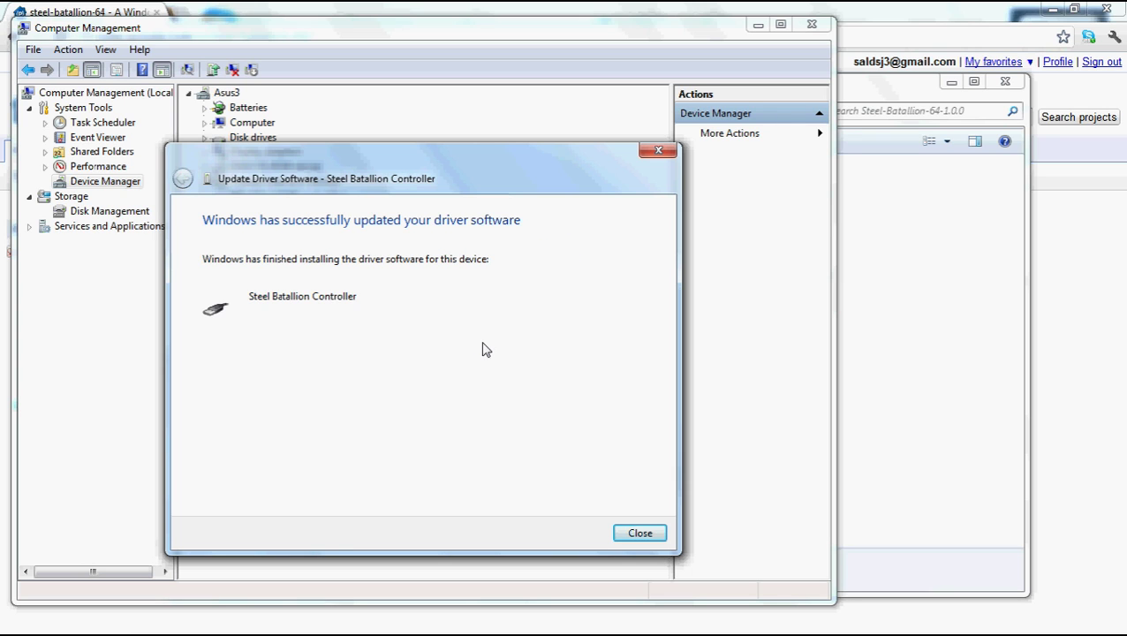
left_click(640, 533)
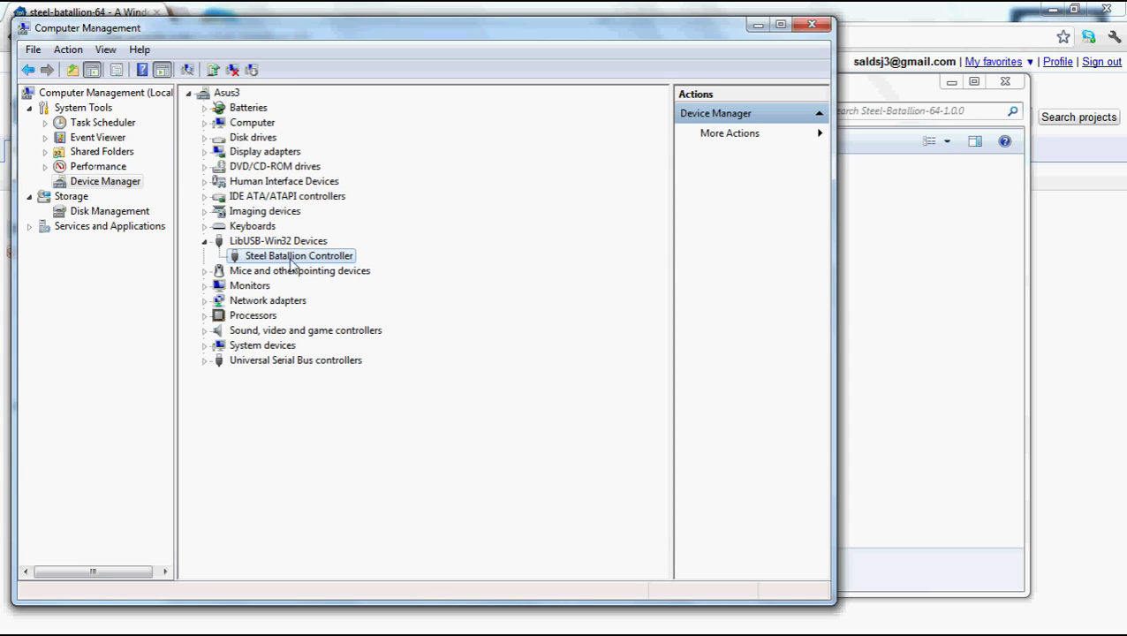
left_click(813, 25)
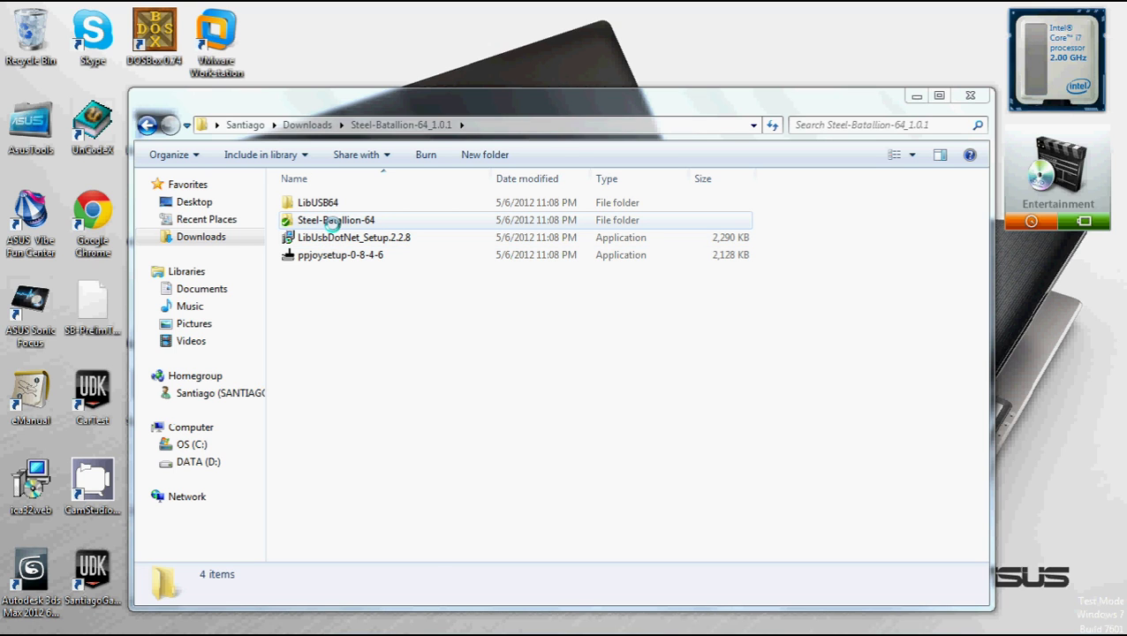
Open the Executables folder inside Steel-Batallion-64, check which file the SB64 configuration settings load, and close them.
double_click(335, 223)
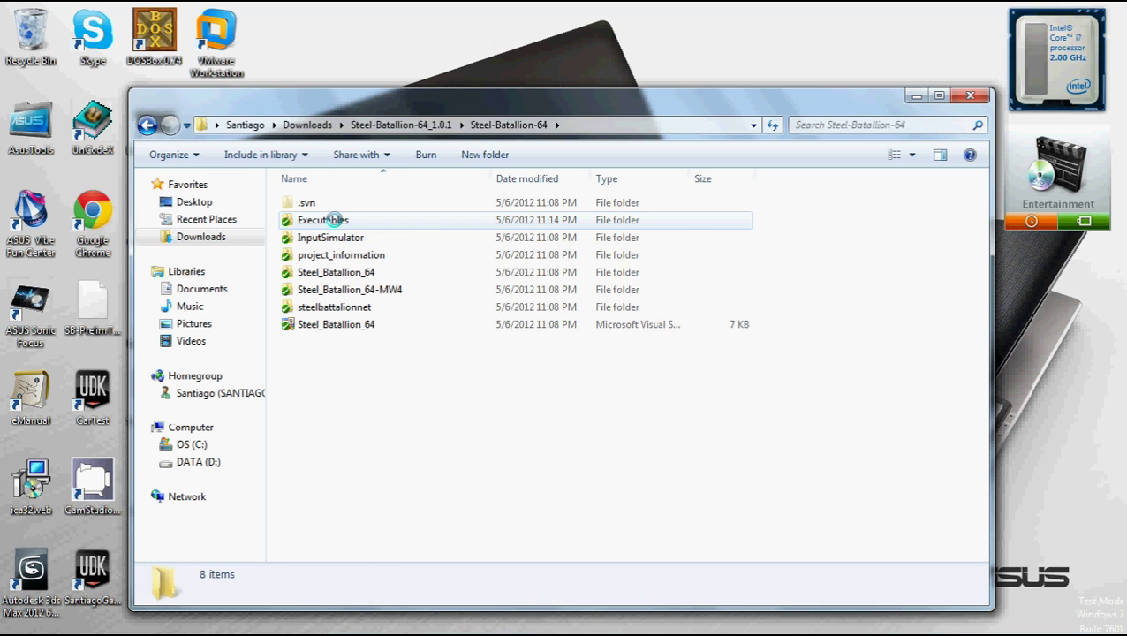
double_click(334, 221)
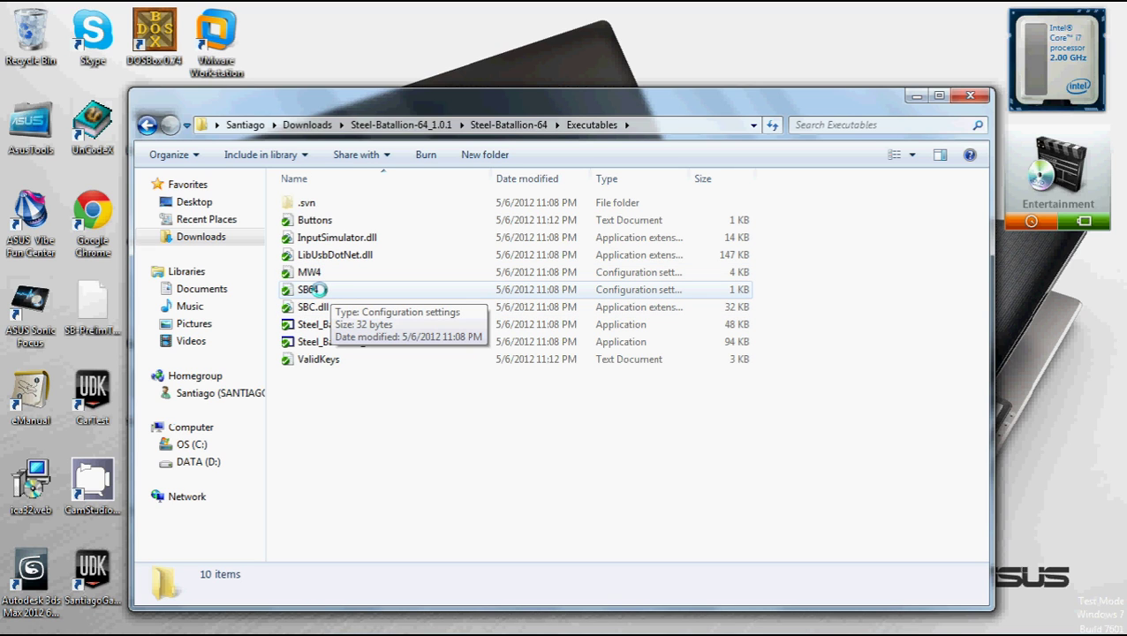
double_click(314, 290)
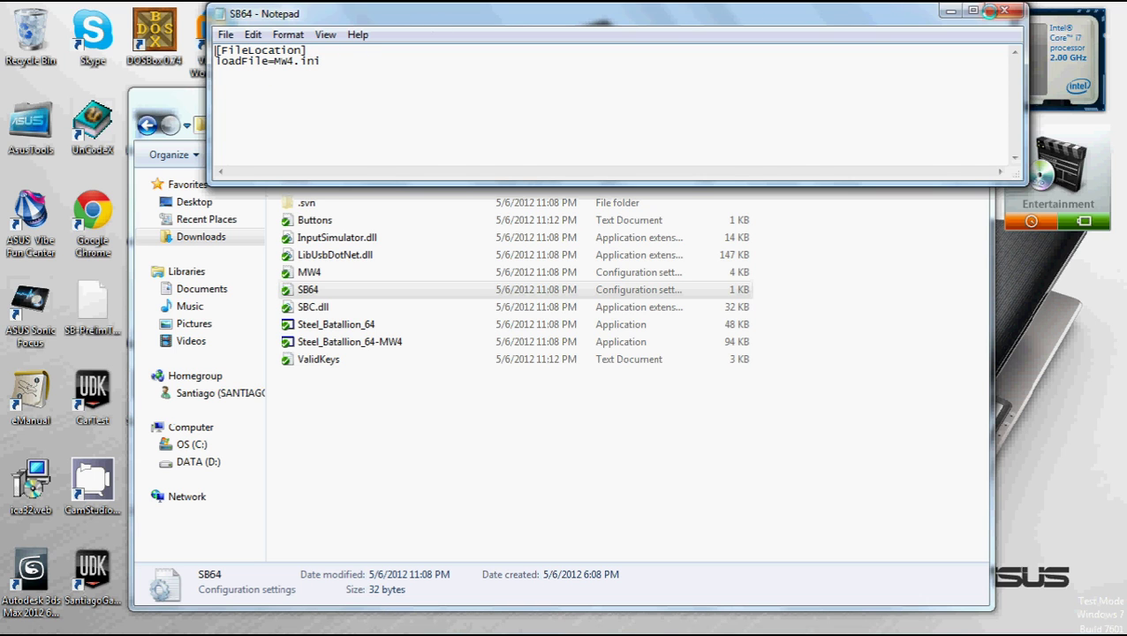
left_click(1005, 9)
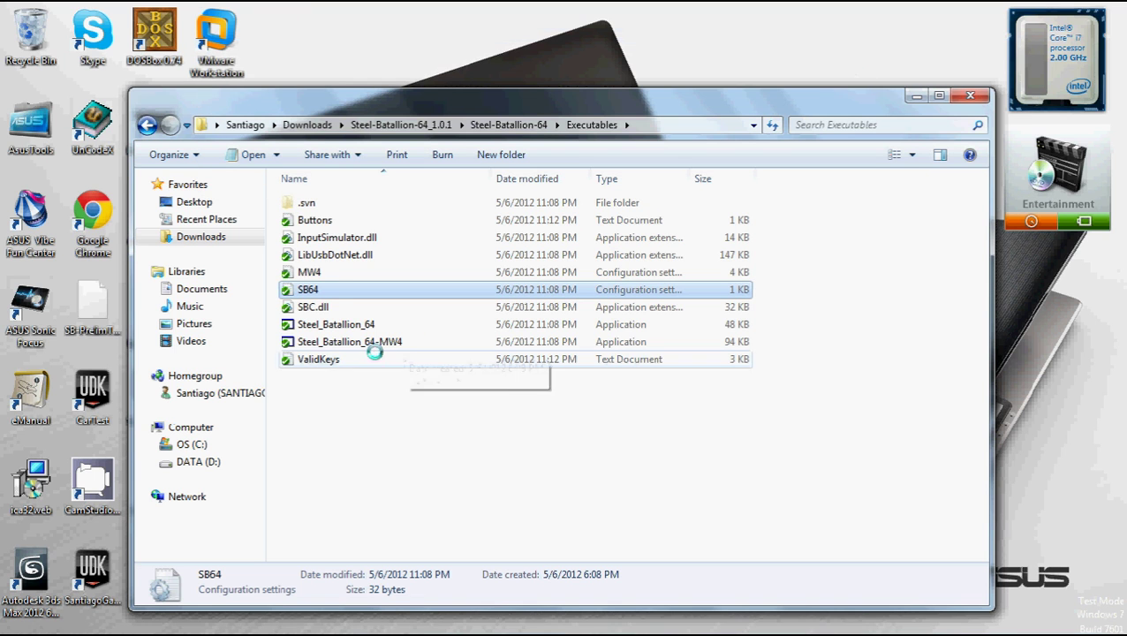
Review the general, light and button-mapping settings in the MW4 configuration file, then close it.
double_click(311, 272)
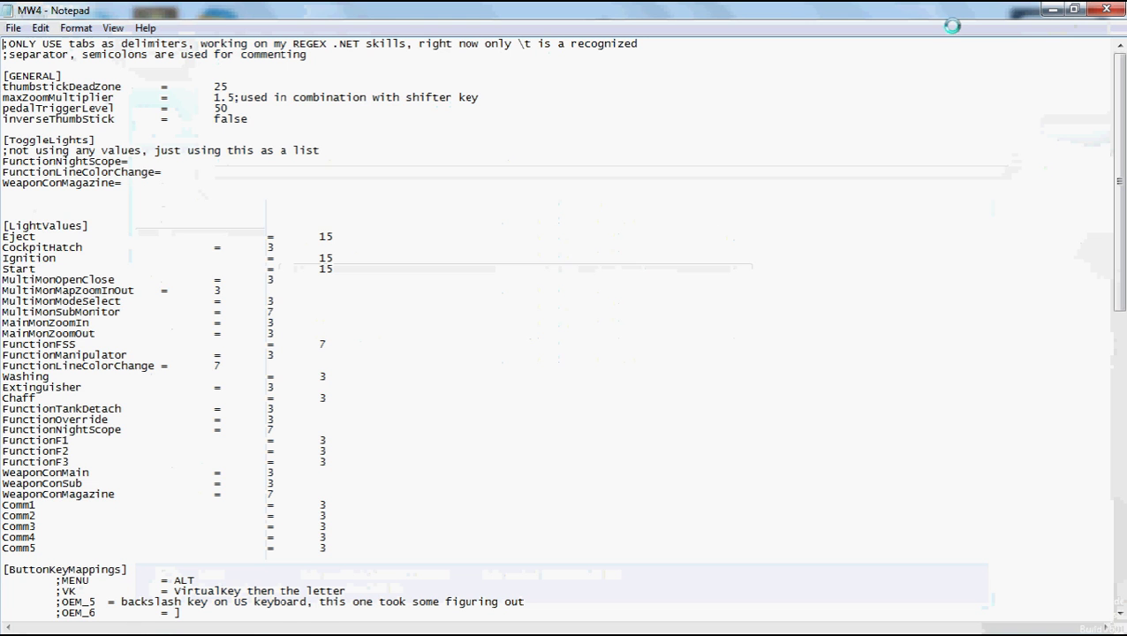
left_click(973, 10)
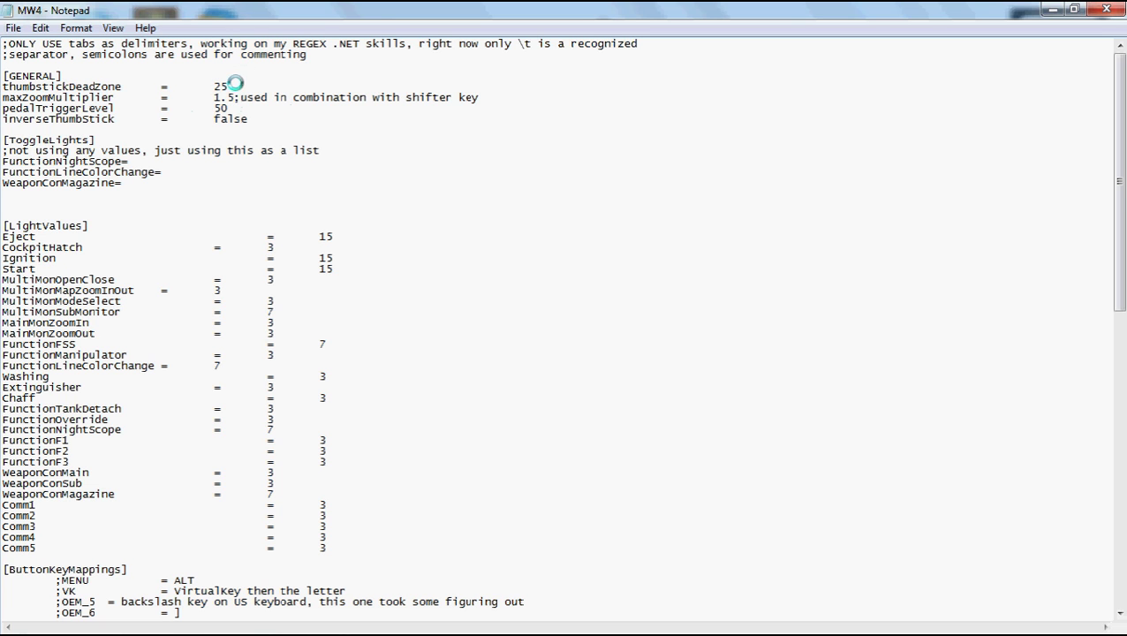
left_click(1106, 9)
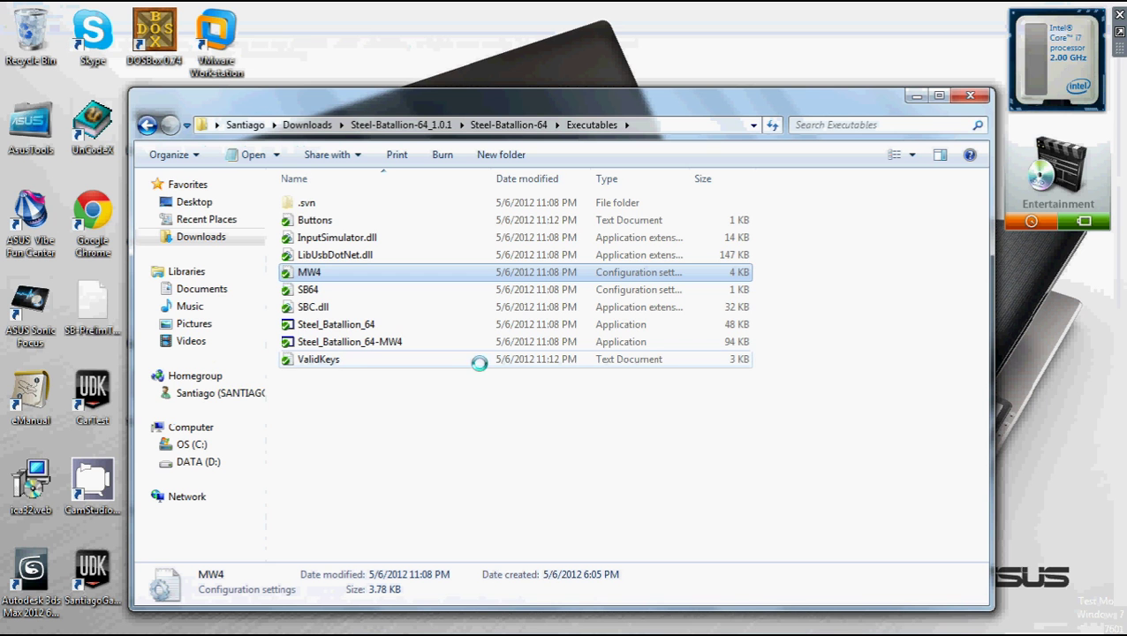
Run the Steel_Batallion_64-MW4 application from the Executables folder, allowing it despite the unknown publisher.
left_click(412, 421)
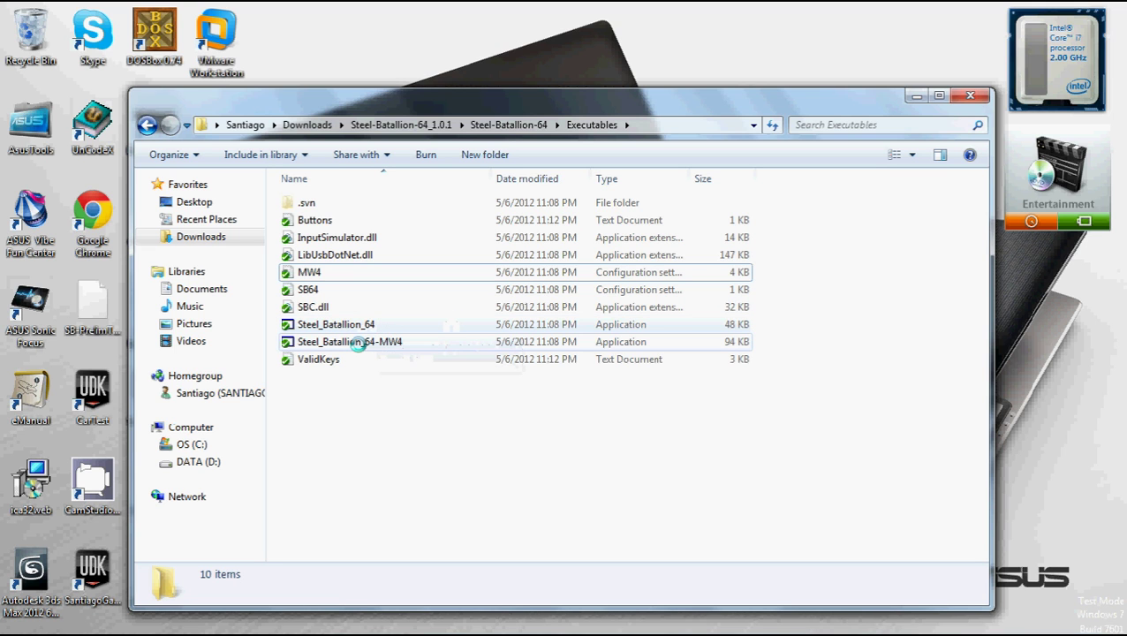
double_click(361, 343)
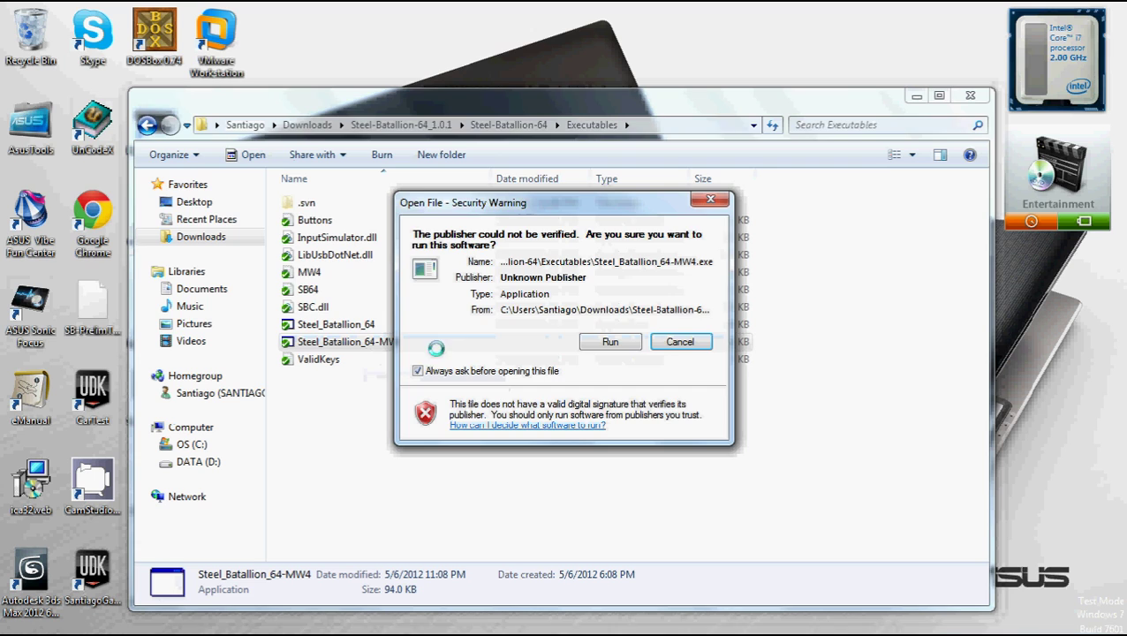
left_click(597, 341)
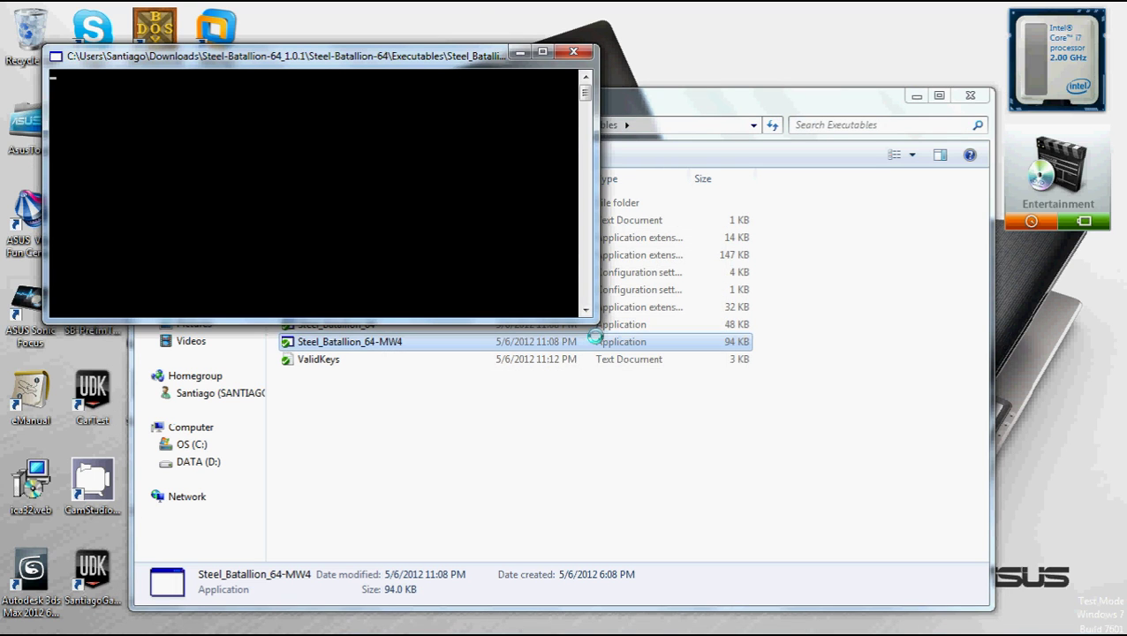